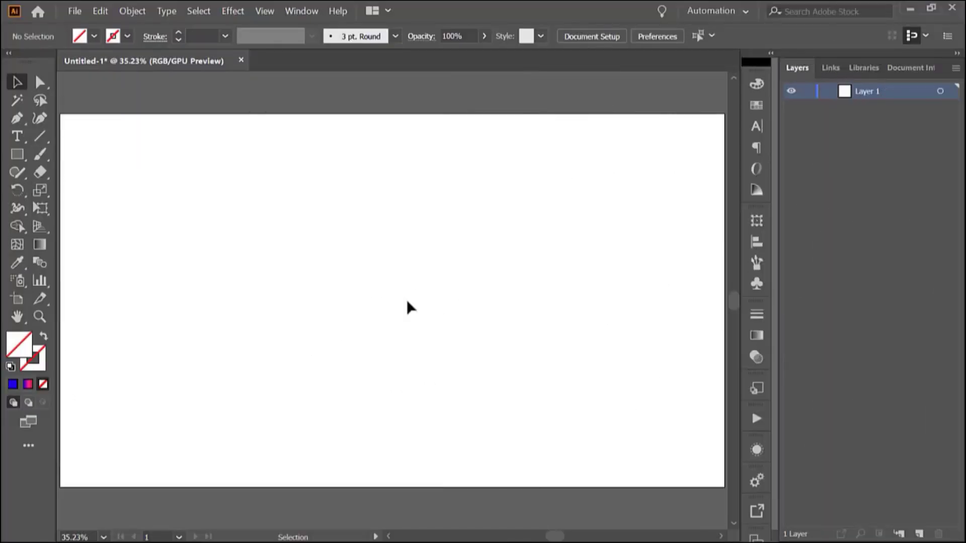
pyautogui.click(238, 15)
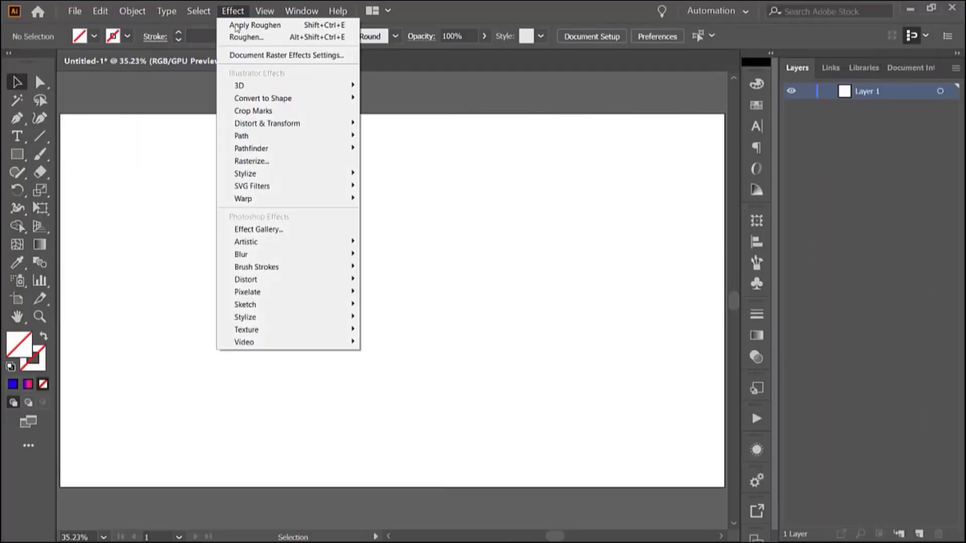
pyautogui.moveTo(245, 126)
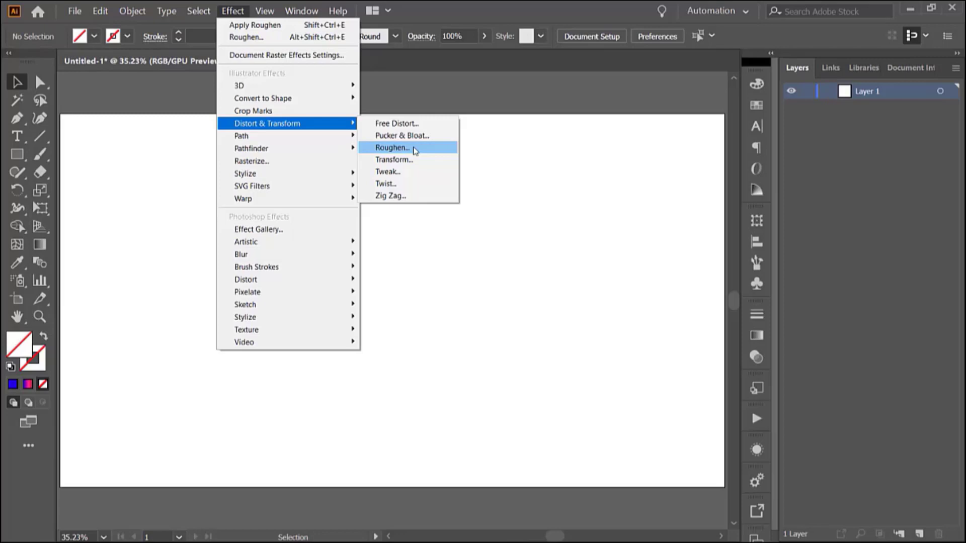
pyautogui.click(542, 113)
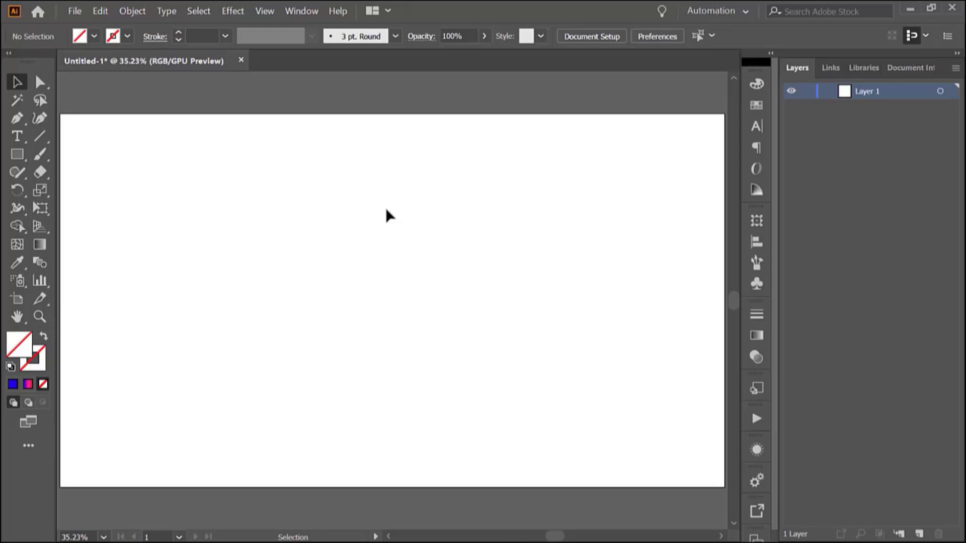
# Draw an open, angular S-shaped path about 259 px wide with the Pen tool, using straight horizontal and vertical segments.
pyautogui.click(20, 122)
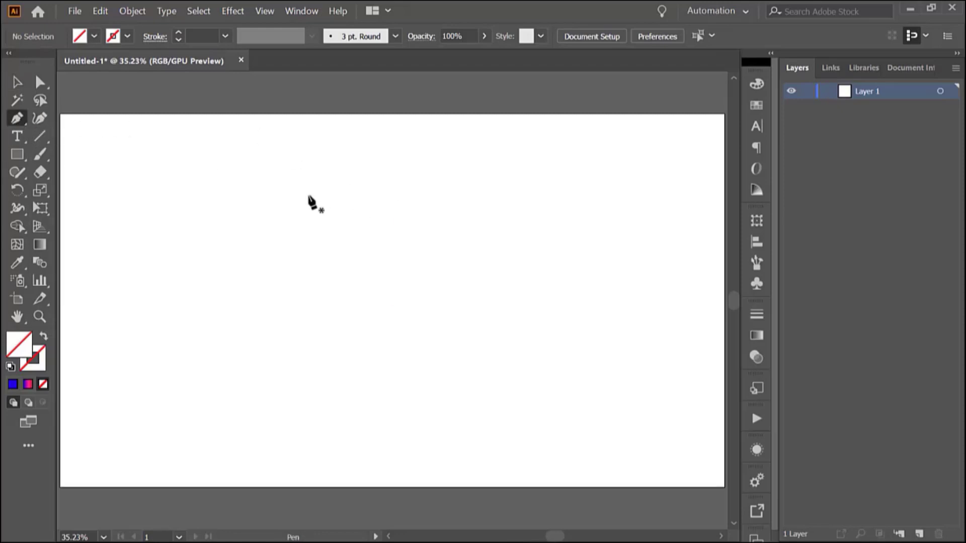
pyautogui.click(423, 194)
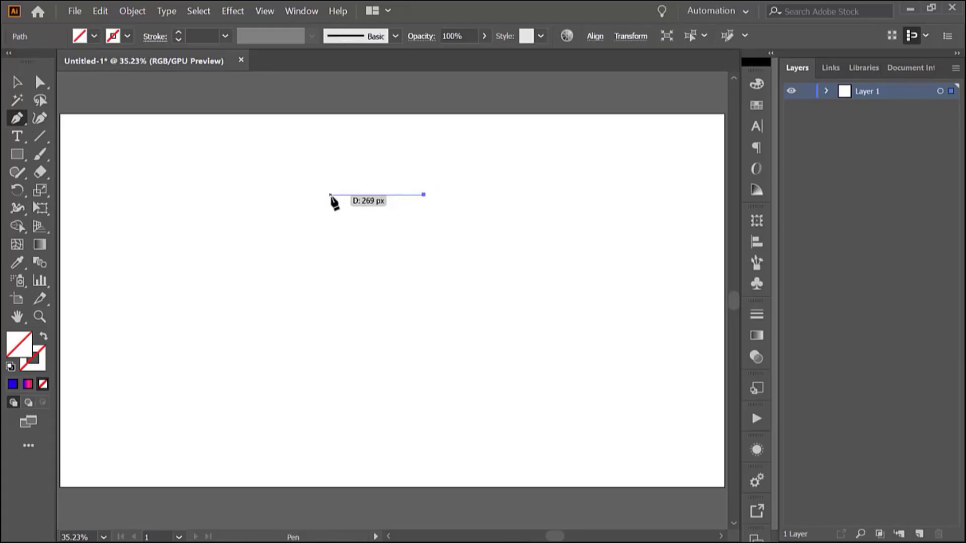
pyautogui.keyDown('shift'); pyautogui.click(334, 194); pyautogui.keyUp('shift')
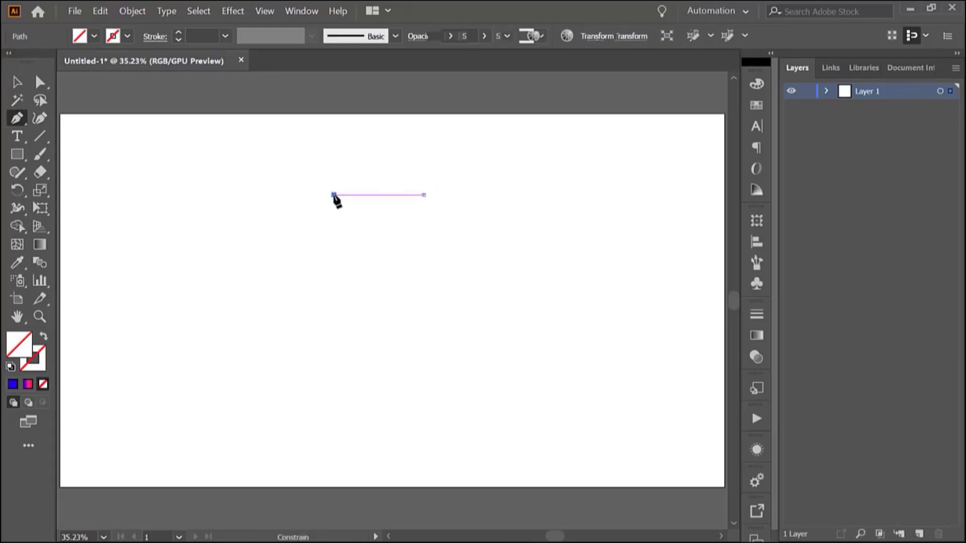
pyautogui.keyDown('shift'); pyautogui.click(334, 265); pyautogui.keyUp('shift')
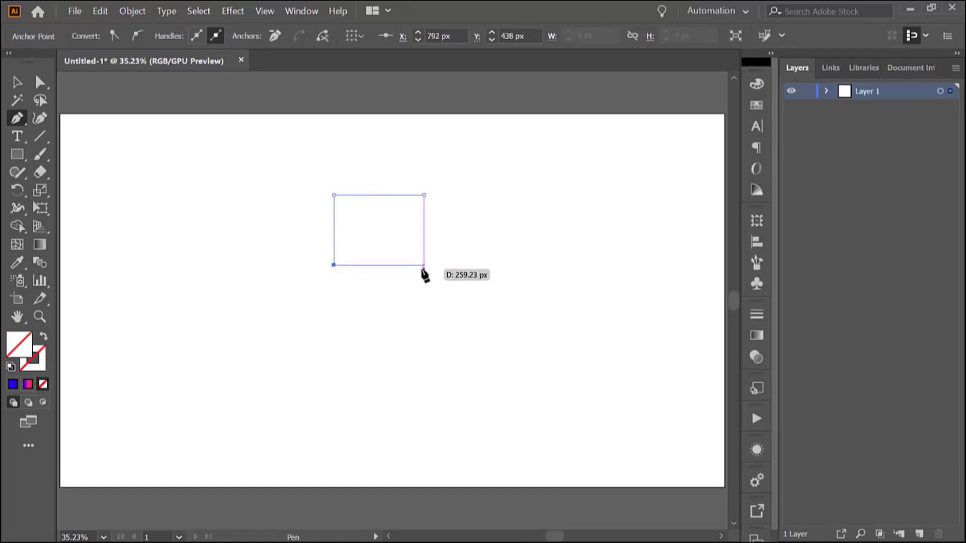
pyautogui.keyDown('shift'); pyautogui.click(424, 265); pyautogui.keyUp('shift')
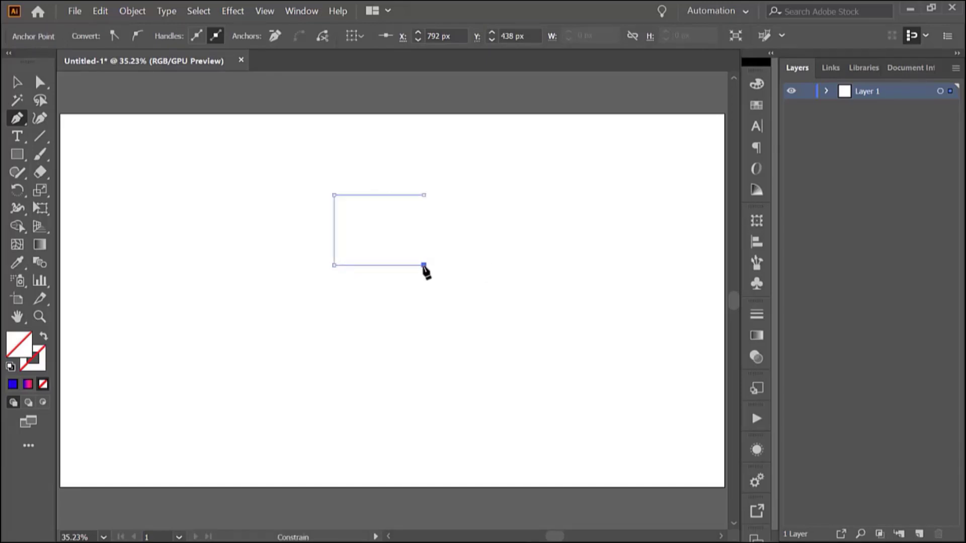
pyautogui.keyDown('shift'); pyautogui.click(424, 331); pyautogui.keyUp('shift')
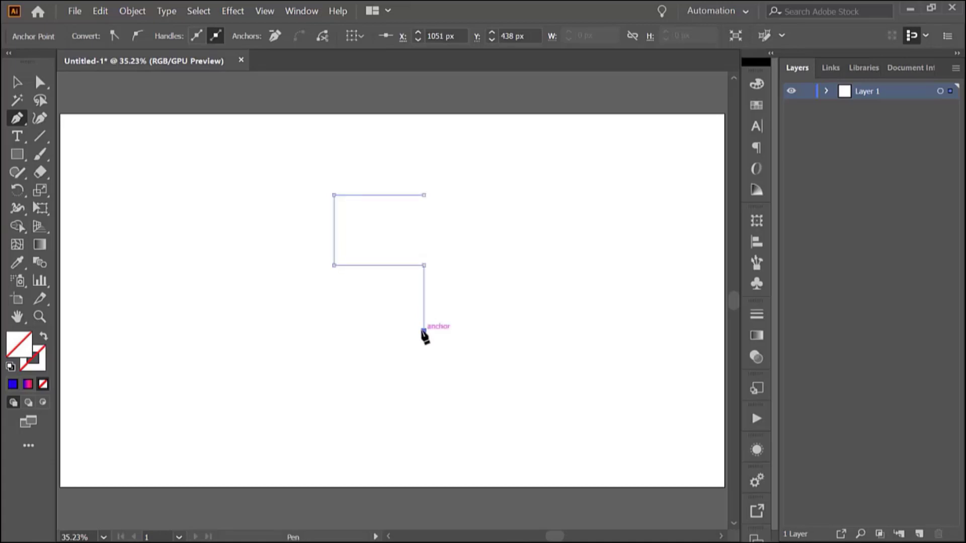
pyautogui.click(334, 330)
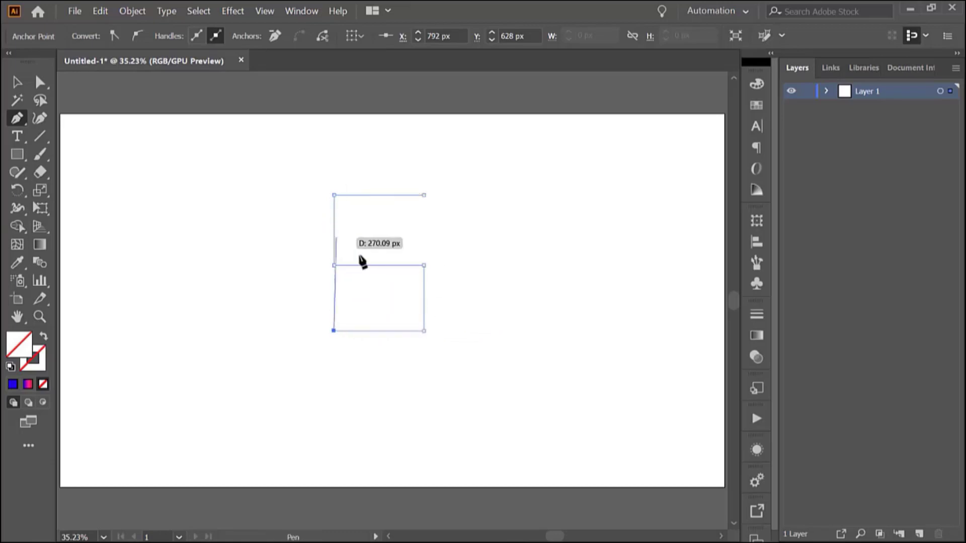
# Move the S-shaped path to the left part of the artboard.
pyautogui.press('v')
pyautogui.moveTo(313, 167); pyautogui.dragTo(472, 355)
pyautogui.moveTo(397, 263); pyautogui.dragTo(205, 257)
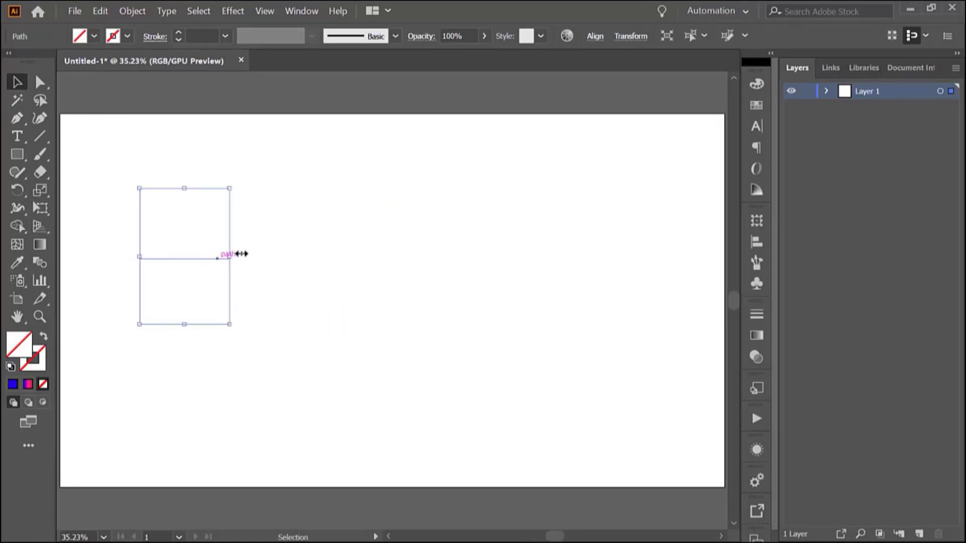
# Give the S-shaped path a black 1 pt stroke and deselect it.
pyautogui.click(285, 224)
pyautogui.moveTo(122, 162); pyautogui.dragTo(247, 351)
pyautogui.click(178, 33)
pyautogui.click(178, 34)
pyautogui.click(178, 34)
pyautogui.click(178, 33)
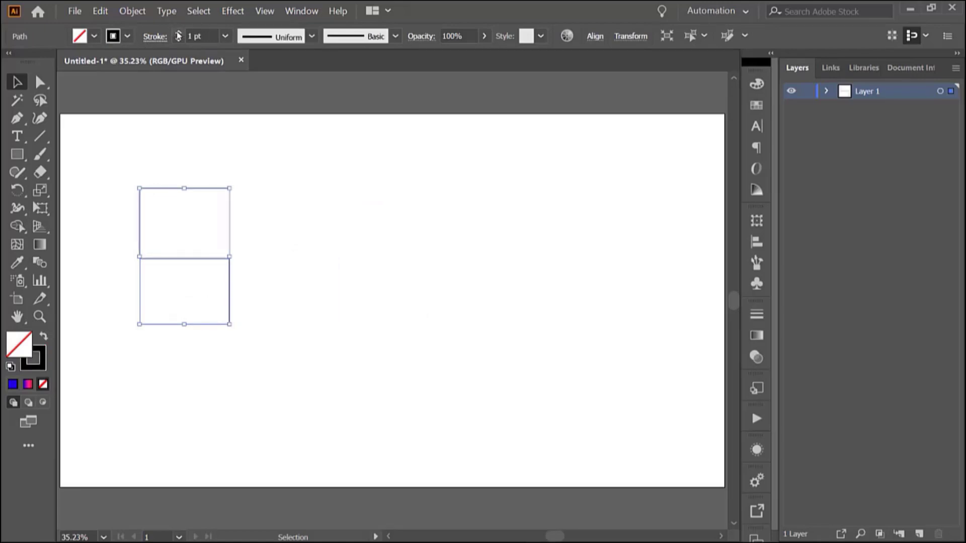
pyautogui.click(223, 210)
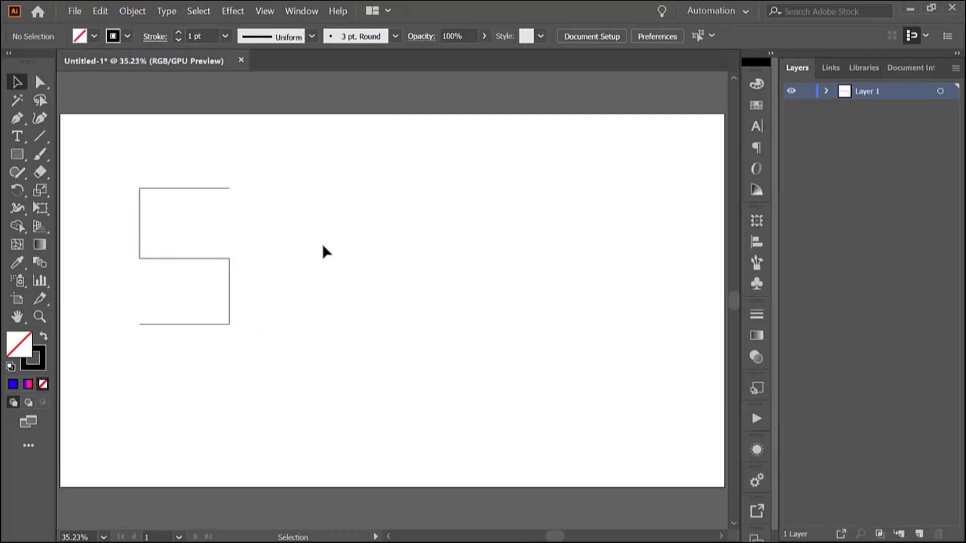
# Draw a circle about 96.5 px in diameter in the upper right part of the artboard.
pyautogui.moveTo(123, 157); pyautogui.dragTo(218, 353)
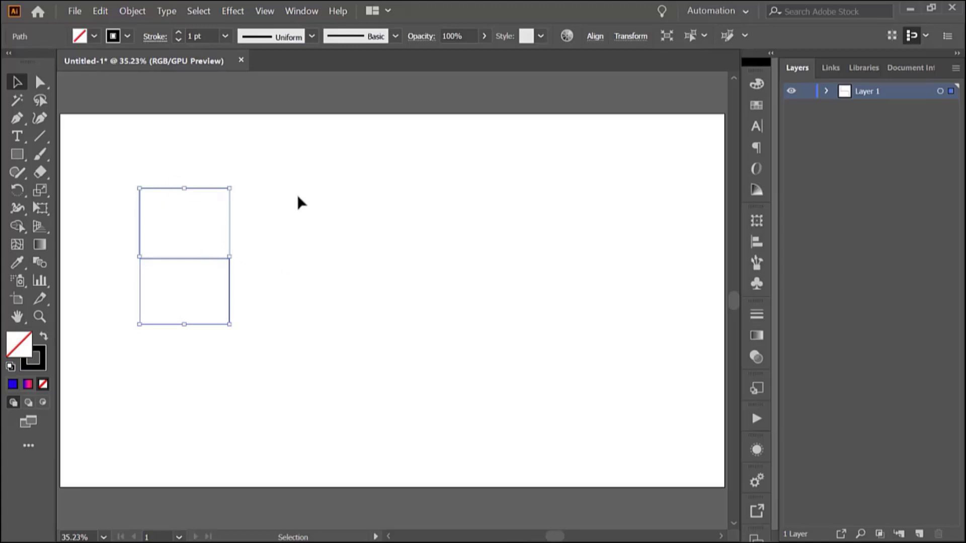
pyautogui.moveTo(17, 154); pyautogui.dragTo(52, 190)
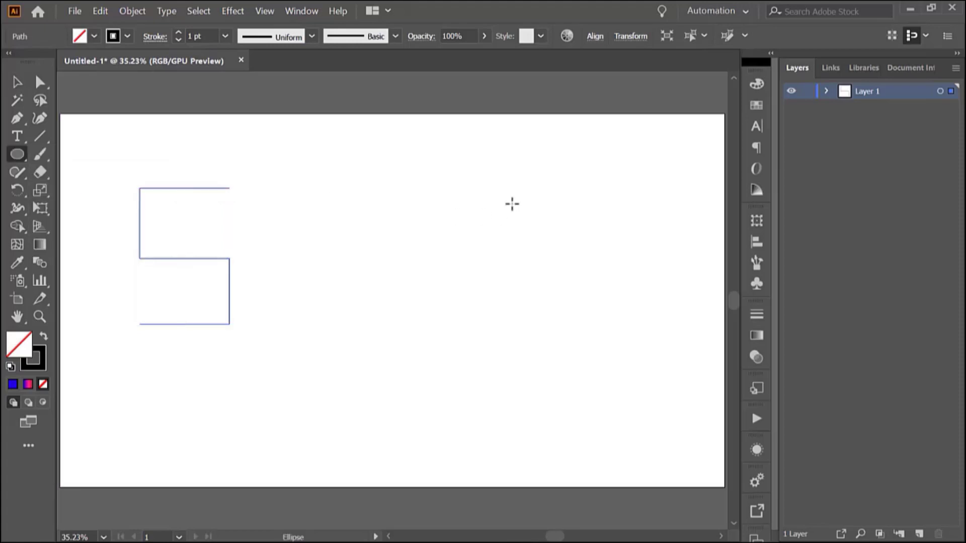
pyautogui.moveTo(506, 166)
pyautogui.mouseDown()
pyautogui.moveTo(525, 201)
pyautogui.moveTo(513, 182)
pyautogui.mouseUp()
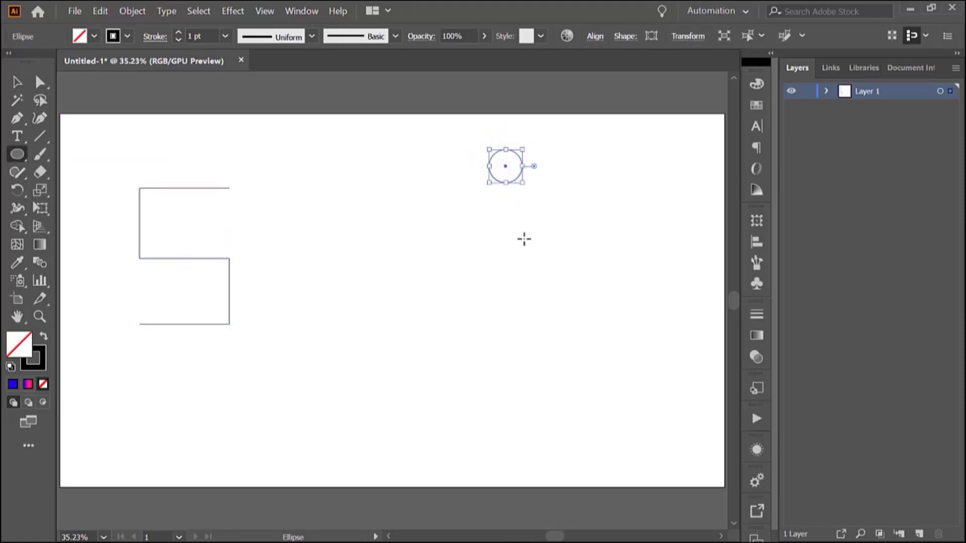
# Remove the circle's stroke and fill it with the blue-pink-red linear gradient.
pyautogui.click(127, 36)
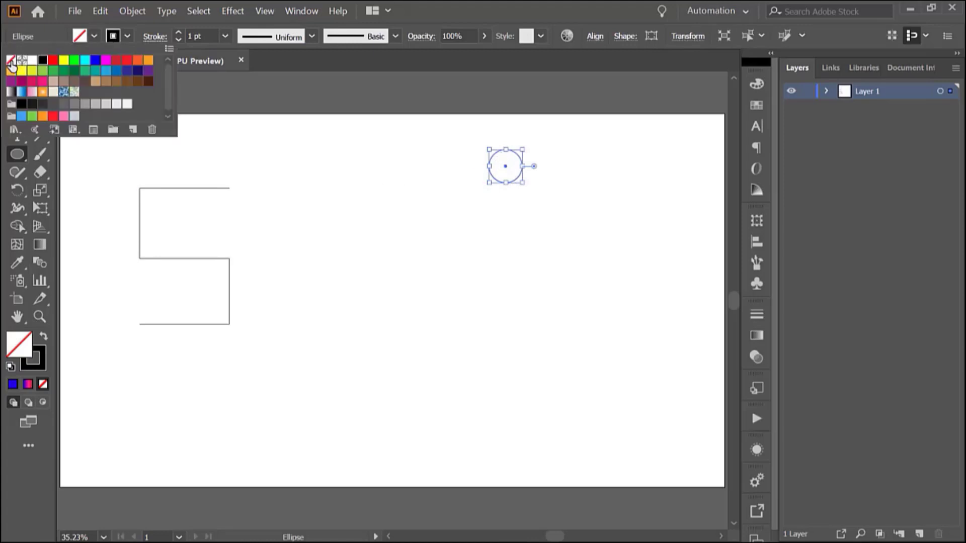
pyautogui.click(11, 60)
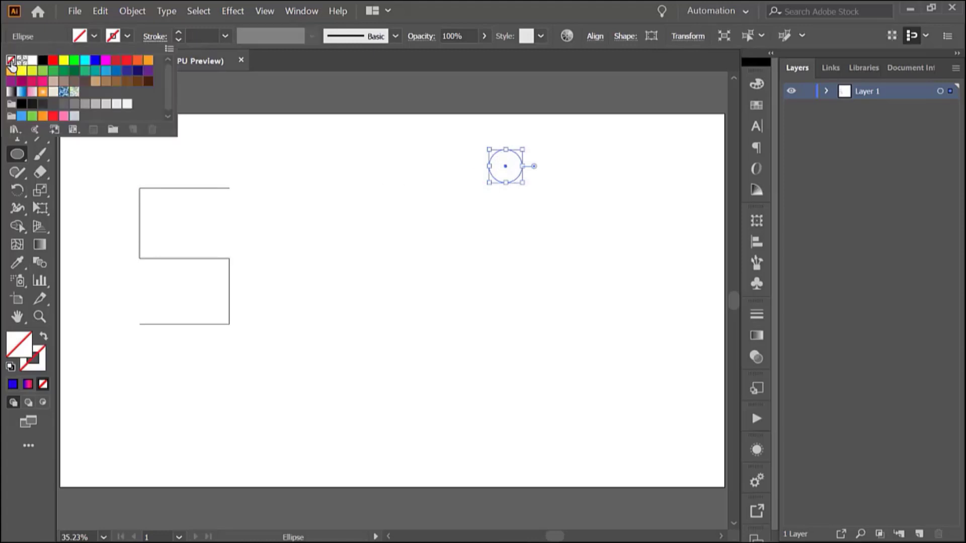
pyautogui.click(27, 385)
pyautogui.click(28, 385)
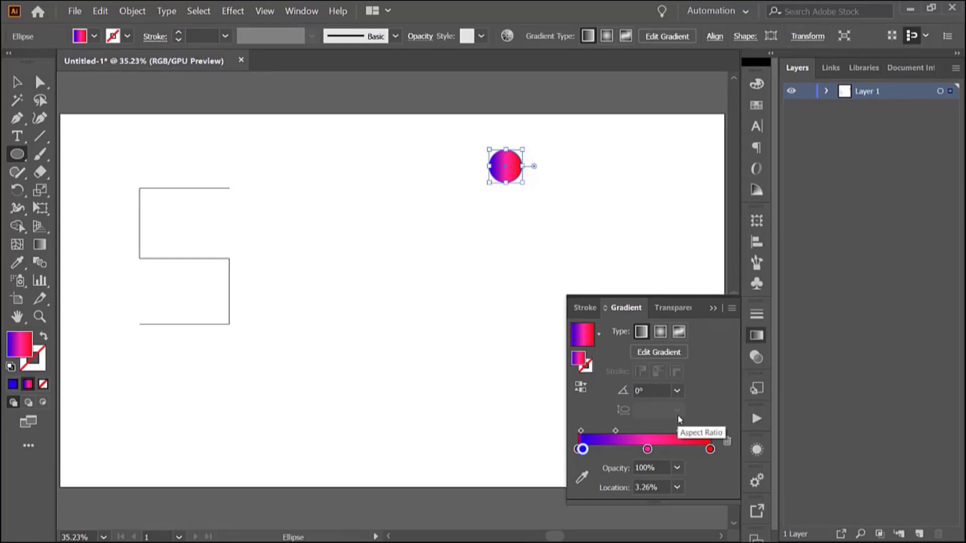
pyautogui.click(713, 308)
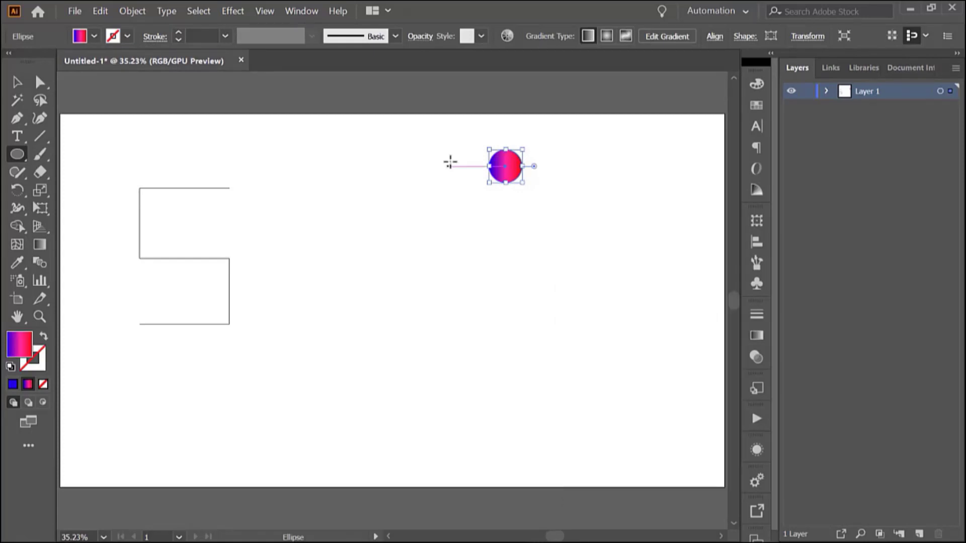
# Duplicate the gradient circle straight down near the artboard's lower edge and blend the two circles together.
pyautogui.click(16, 82)
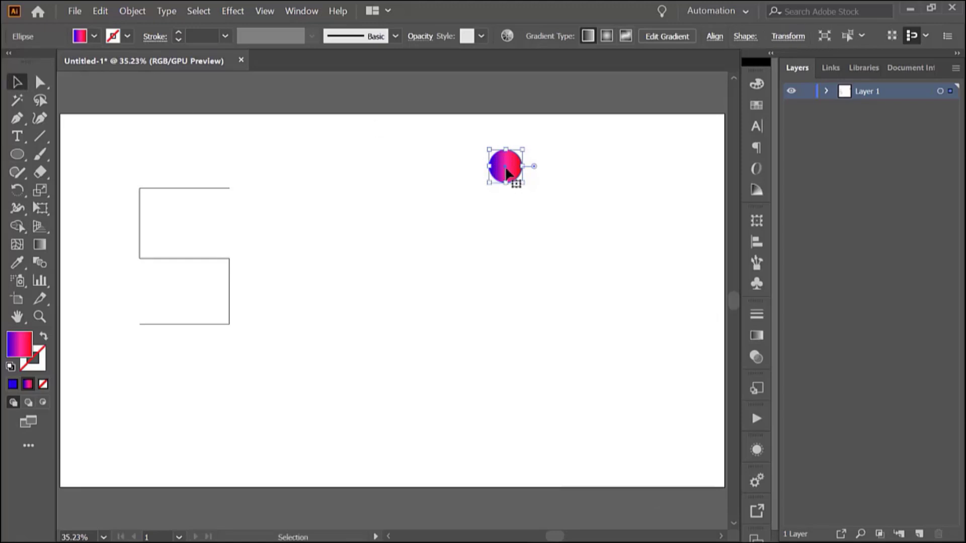
pyautogui.moveTo(511, 162); pyautogui.dragTo(513, 449)
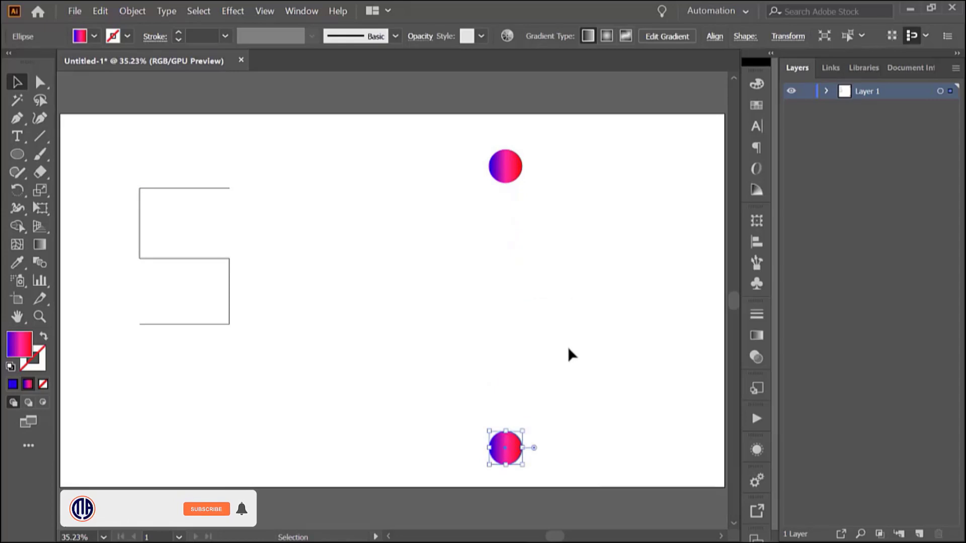
pyautogui.moveTo(436, 131); pyautogui.dragTo(549, 481)
pyautogui.click(35, 267)
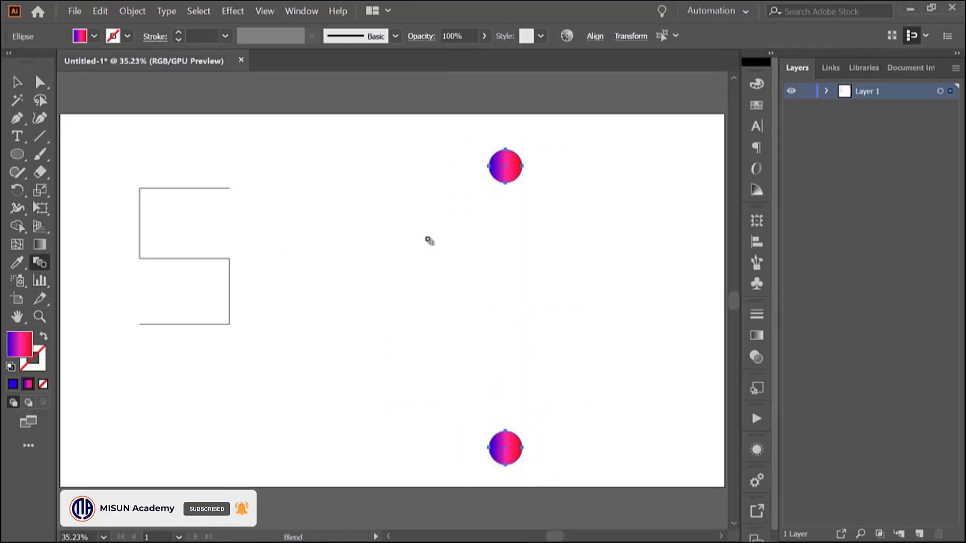
pyautogui.click(505, 449)
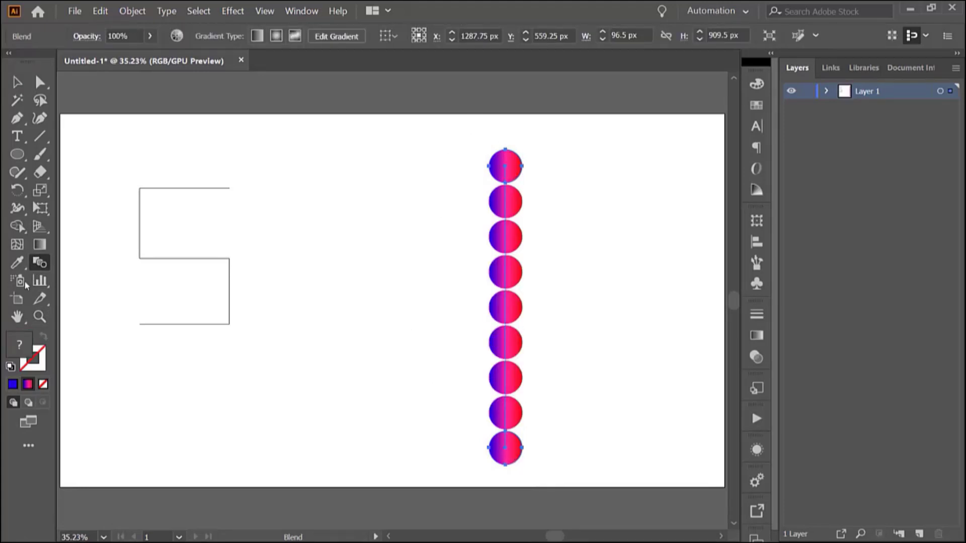
# Set the blend's spacing to Specified Steps with 300 steps, with the preview enabled.
pyautogui.doubleClick(39, 262)
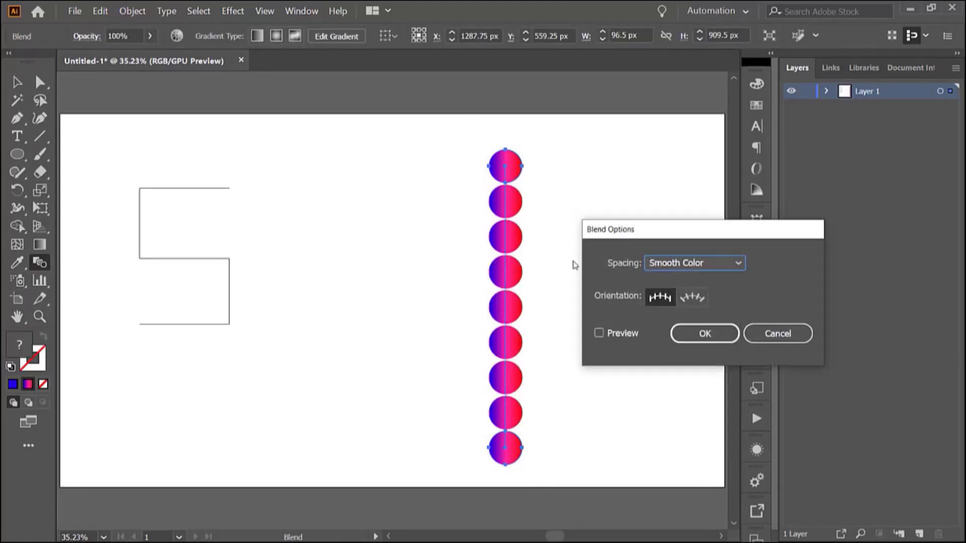
pyautogui.click(703, 261)
pyautogui.click(679, 297)
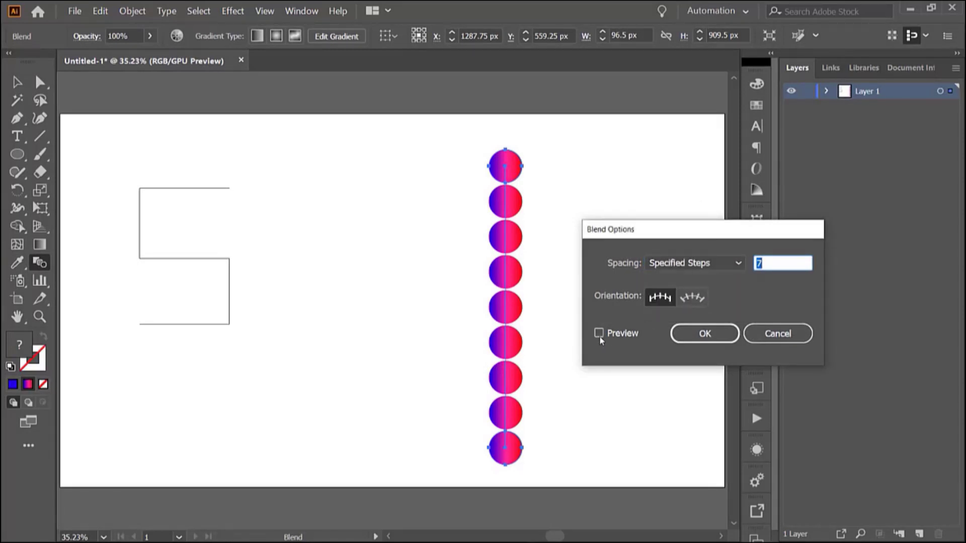
pyautogui.click(599, 334)
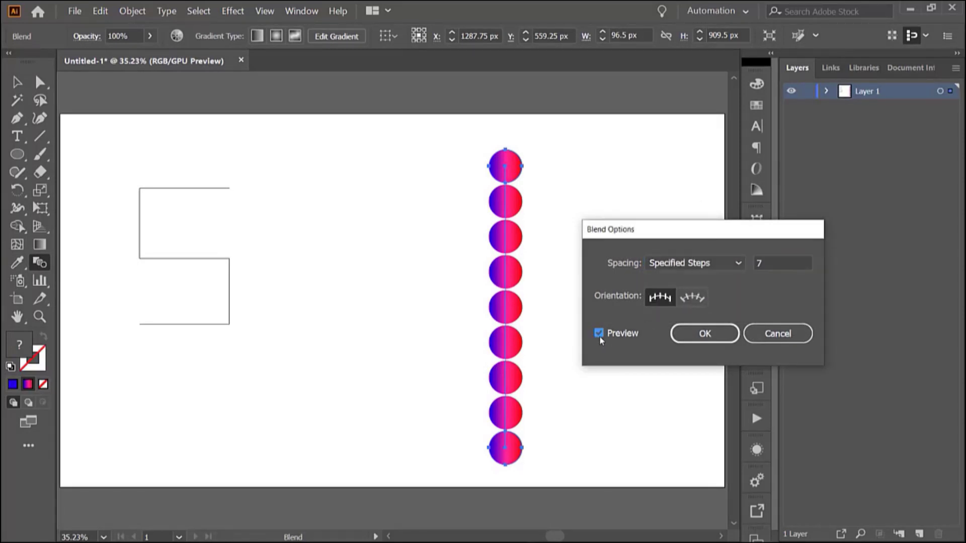
pyautogui.click(759, 265)
pyautogui.moveTo(760, 265); pyautogui.dragTo(750, 265)
pyautogui.write('300')
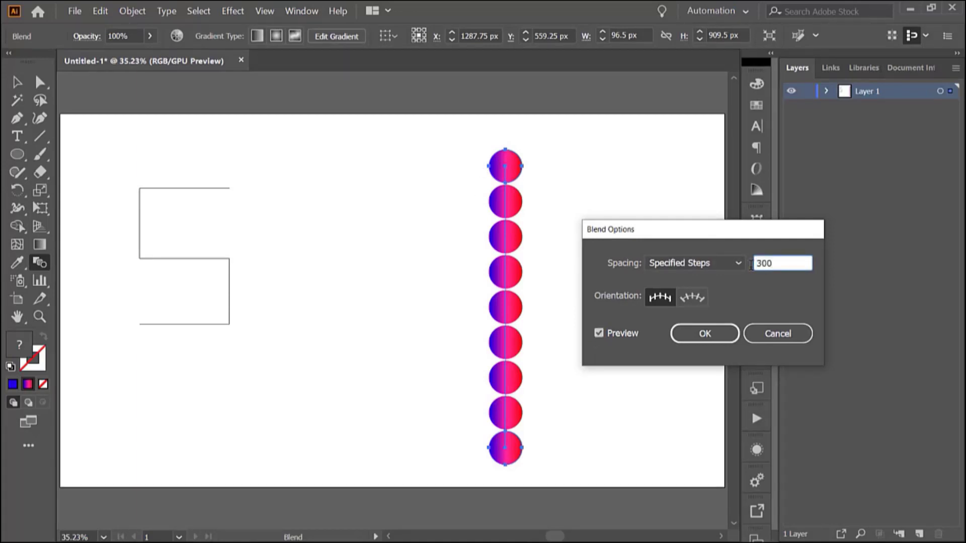
pyautogui.press('Return')
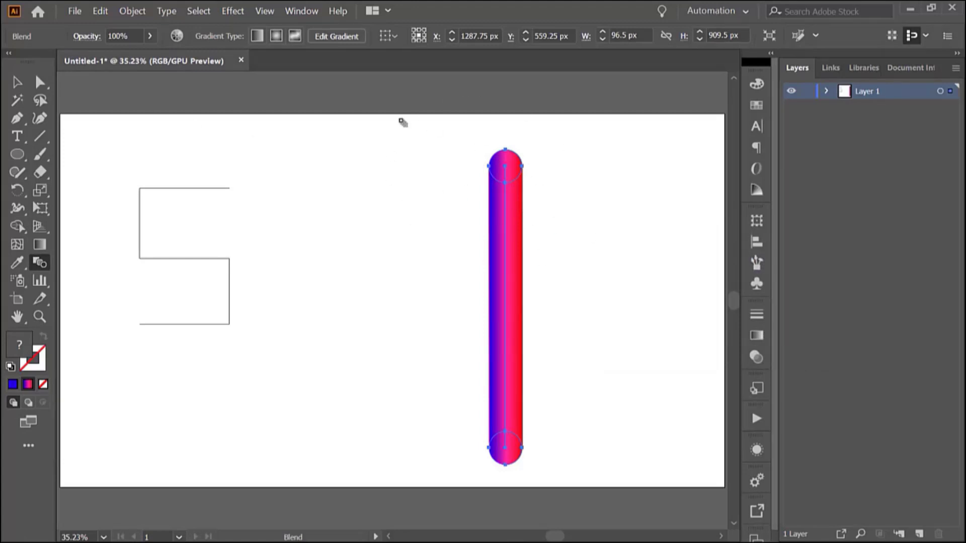
# Replace the blend's spine with the S-shaped path and move the resulting gradient S to the middle of the artboard.
pyautogui.press('v')
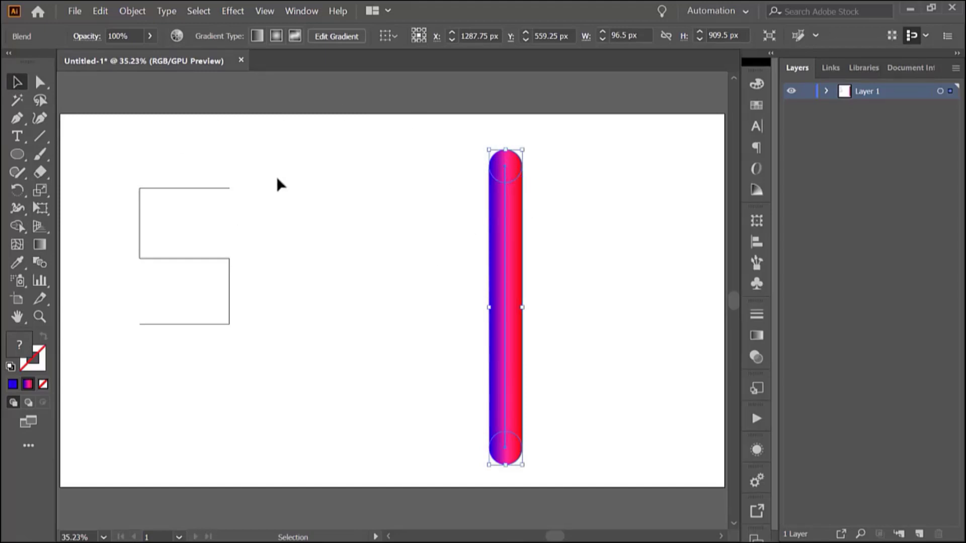
pyautogui.moveTo(151, 151); pyautogui.dragTo(548, 320)
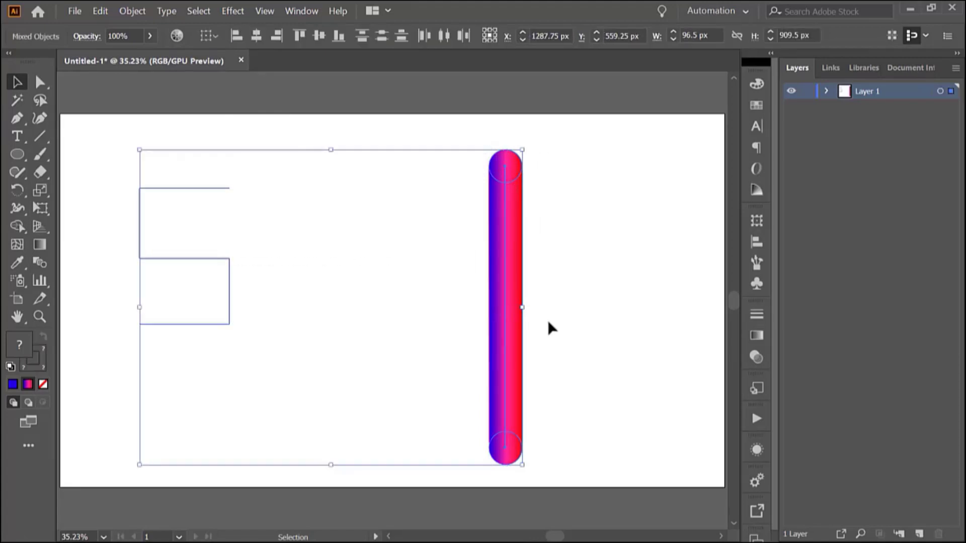
pyautogui.click(125, 13)
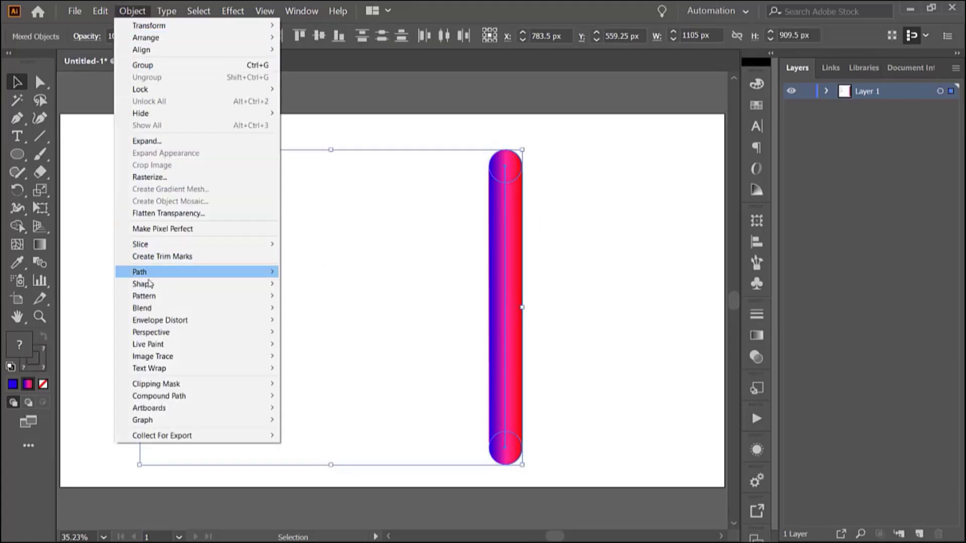
pyautogui.moveTo(146, 307)
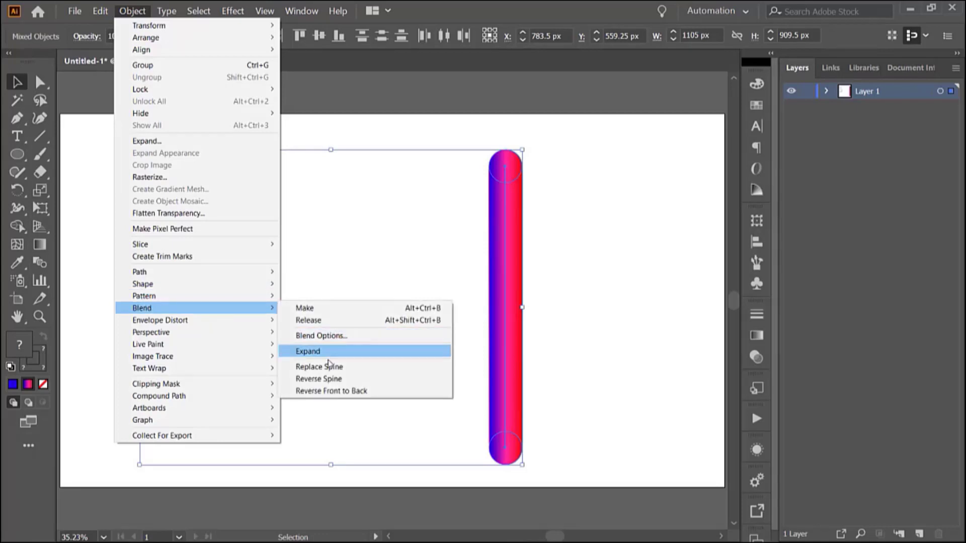
pyautogui.click(317, 364)
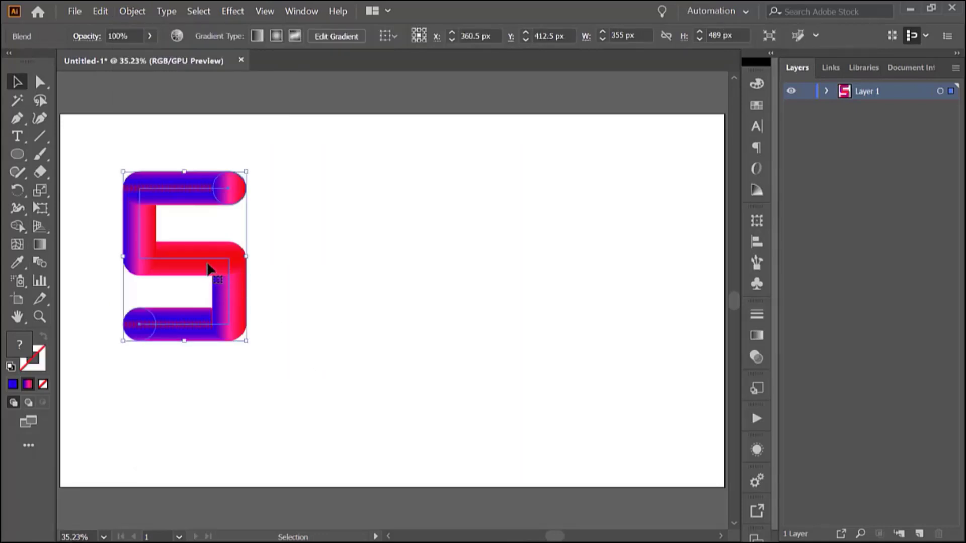
pyautogui.moveTo(209, 269); pyautogui.dragTo(448, 270)
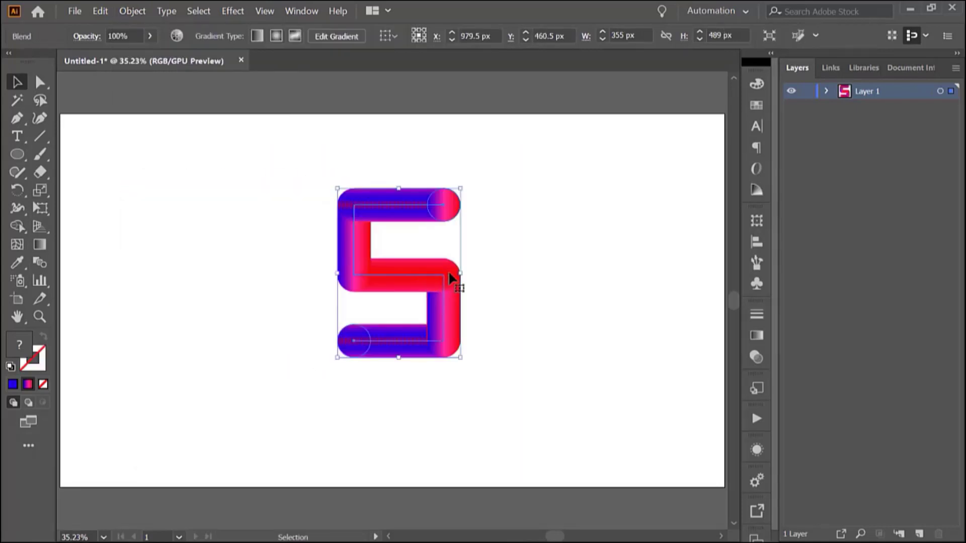
# Apply the Roughen effect to the gradient S with the preview enabled and a relative size of 47%.
pyautogui.click(528, 248)
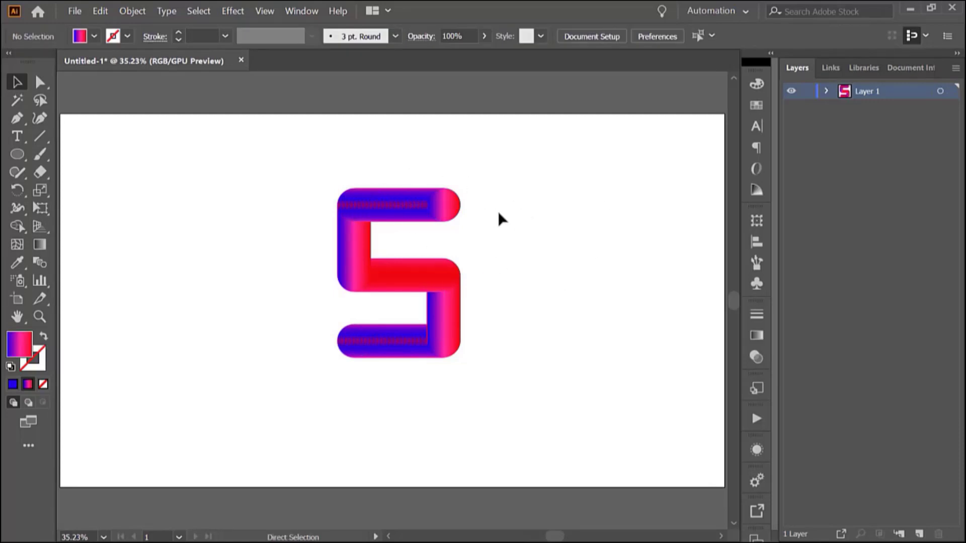
pyautogui.hotkey('ctrl', '=')
pyautogui.hotkey('ctrl', '=')
pyautogui.scroll(2, 499, 217)
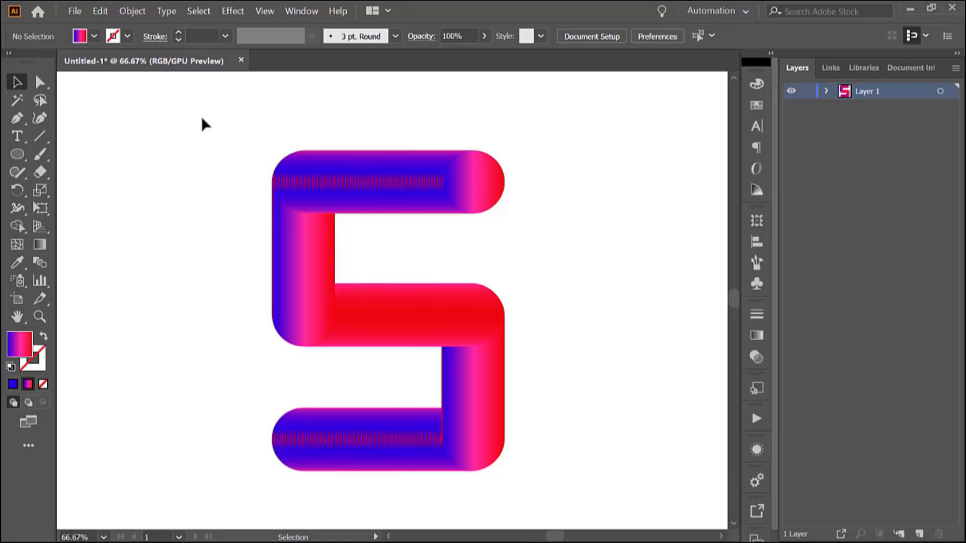
pyautogui.moveTo(201, 117); pyautogui.dragTo(492, 348)
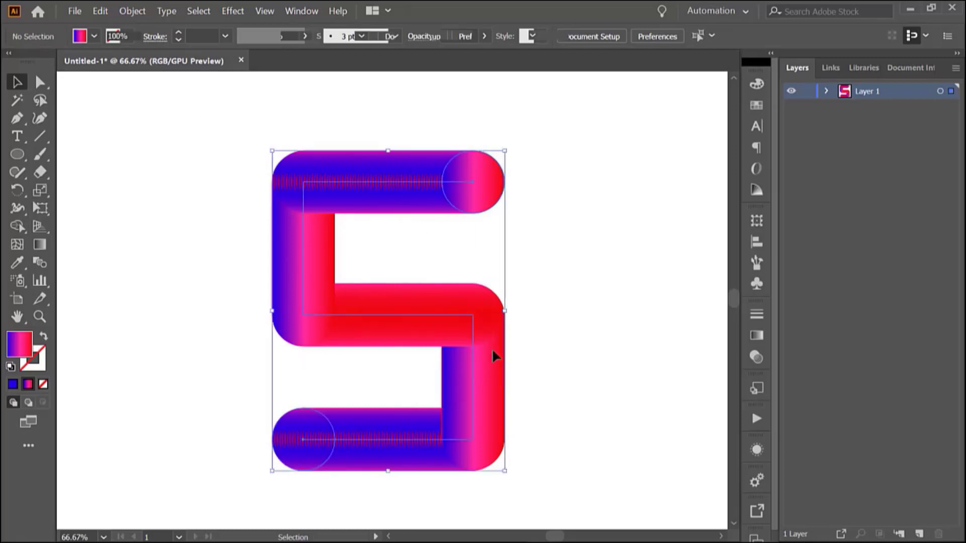
pyautogui.click(239, 11)
pyautogui.moveTo(317, 123)
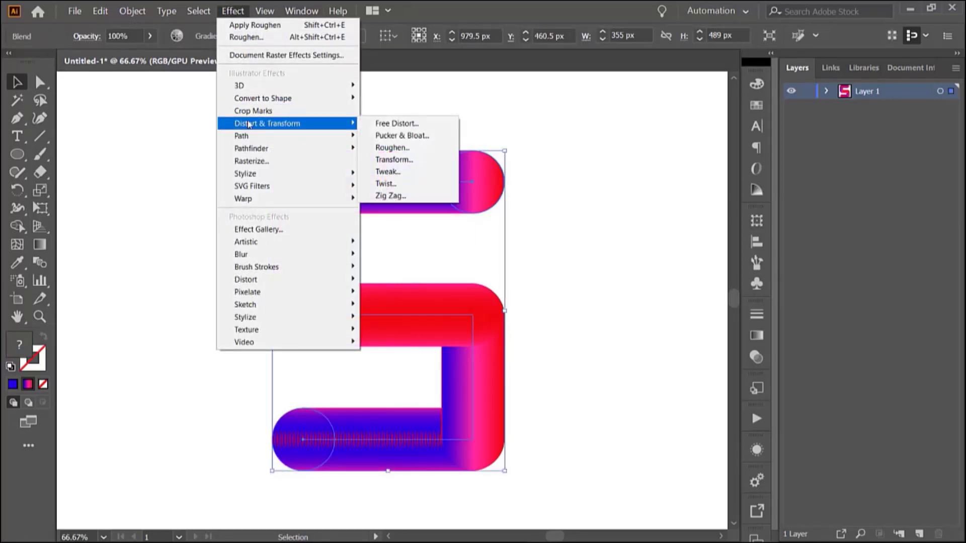
pyautogui.click(392, 148)
pyautogui.click(621, 331)
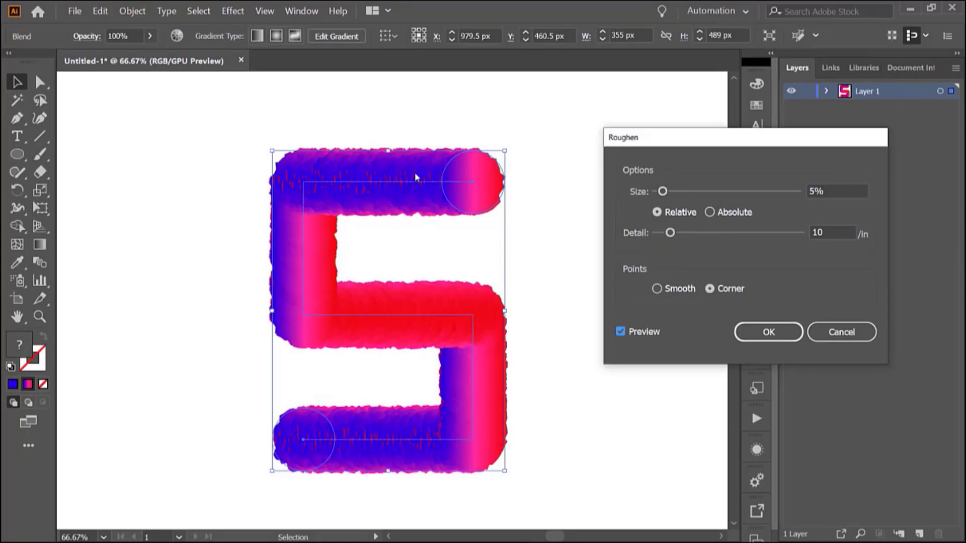
pyautogui.moveTo(663, 191); pyautogui.dragTo(711, 195)
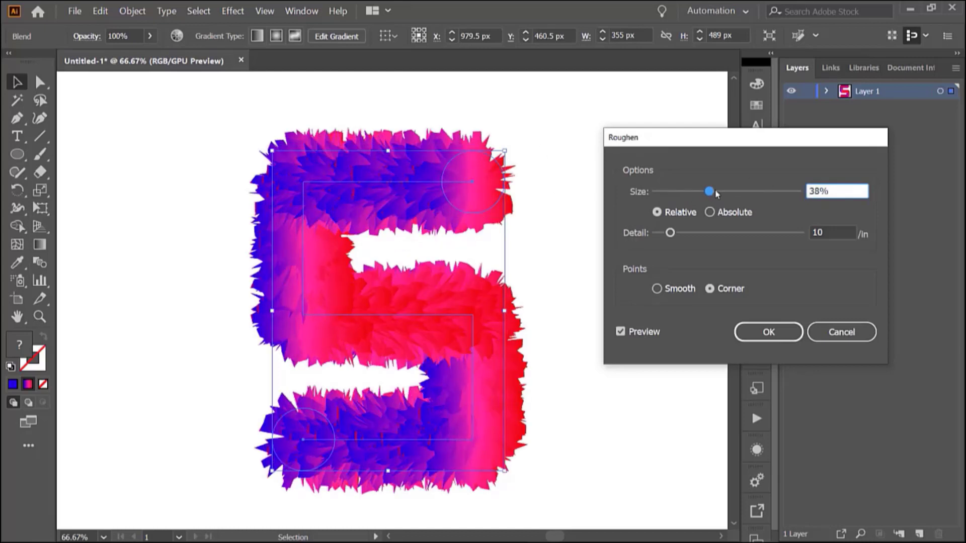
pyautogui.moveTo(747, 193); pyautogui.dragTo(717, 195)
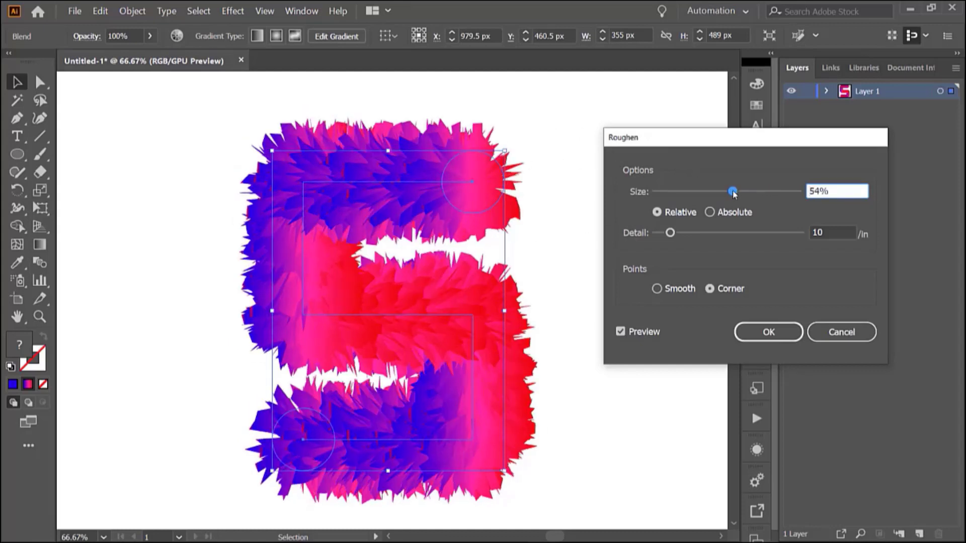
pyautogui.moveTo(733, 194); pyautogui.dragTo(722, 195)
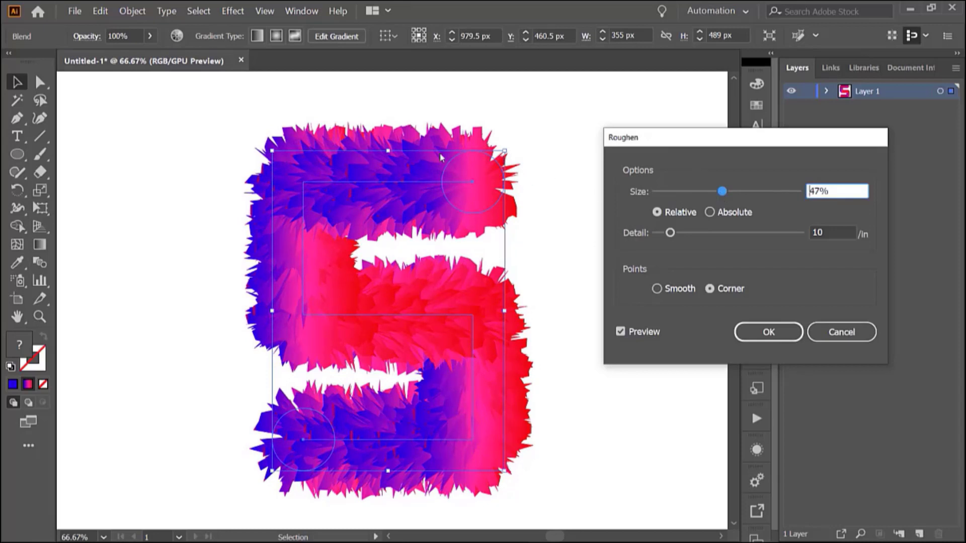
# Set the Roughen detail to 53/in, compare Smooth with Corner points, and accept the effect with Corner points.
pyautogui.moveTo(675, 232); pyautogui.dragTo(718, 233)
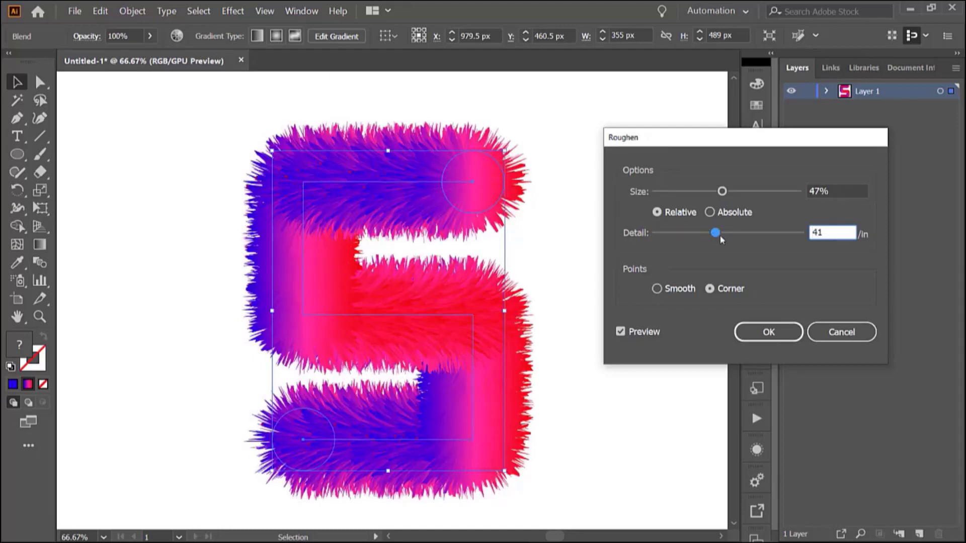
pyautogui.moveTo(715, 233); pyautogui.dragTo(732, 238)
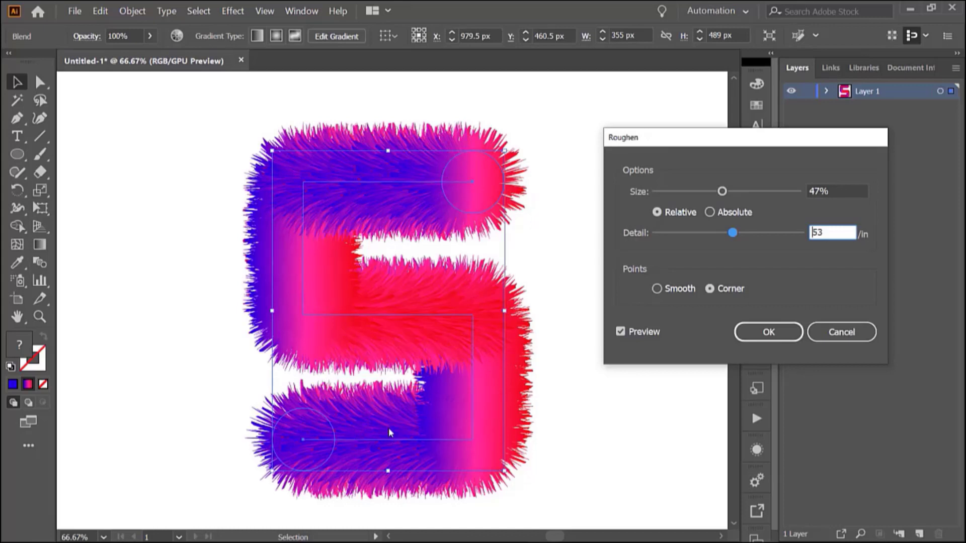
pyautogui.click(729, 287)
pyautogui.click(671, 291)
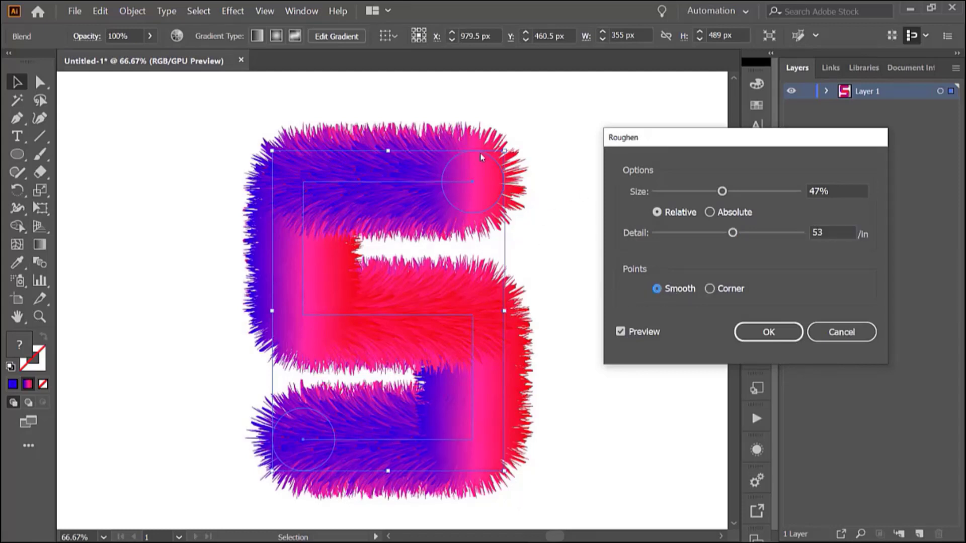
pyautogui.click(711, 291)
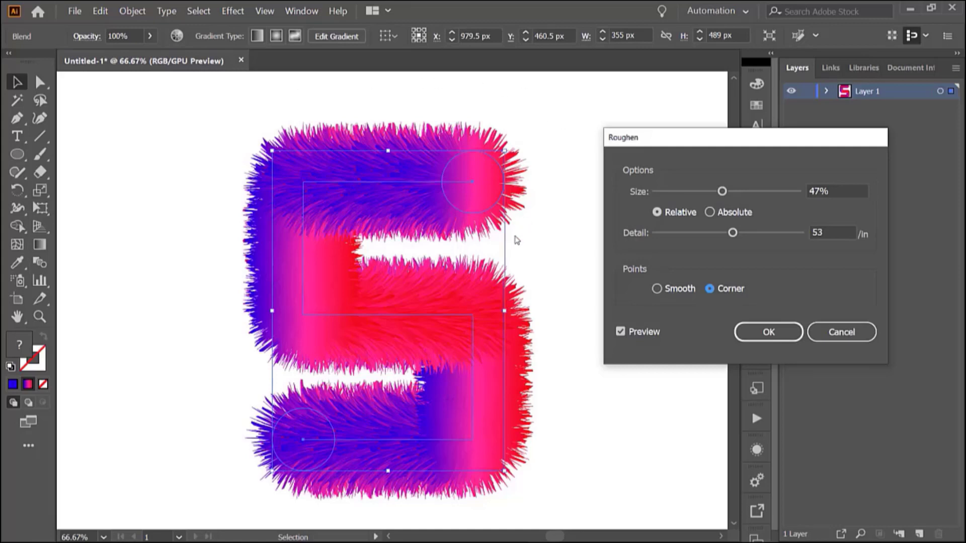
pyautogui.click(765, 333)
# Inspect the roughened fur strands up close along the S's edges and corners, and return to the full artboard.
pyautogui.moveTo(265, 109); pyautogui.dragTo(593, 302)
pyautogui.hotkey('ctrl', '=')
pyautogui.hotkey('ctrl', '=')
pyautogui.hotkey('ctrl', '=')
pyautogui.hotkey('ctrl', '=')
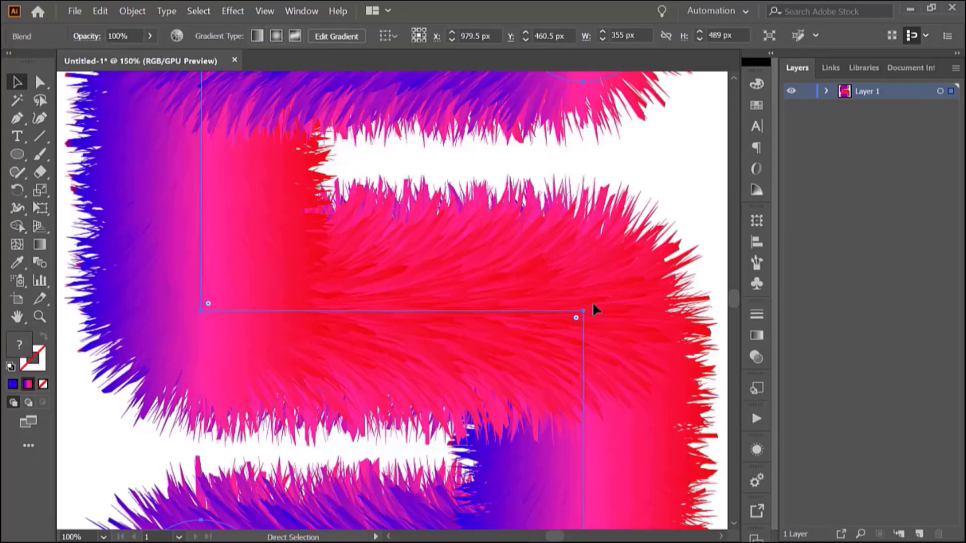
pyautogui.scroll(7, 592, 301)
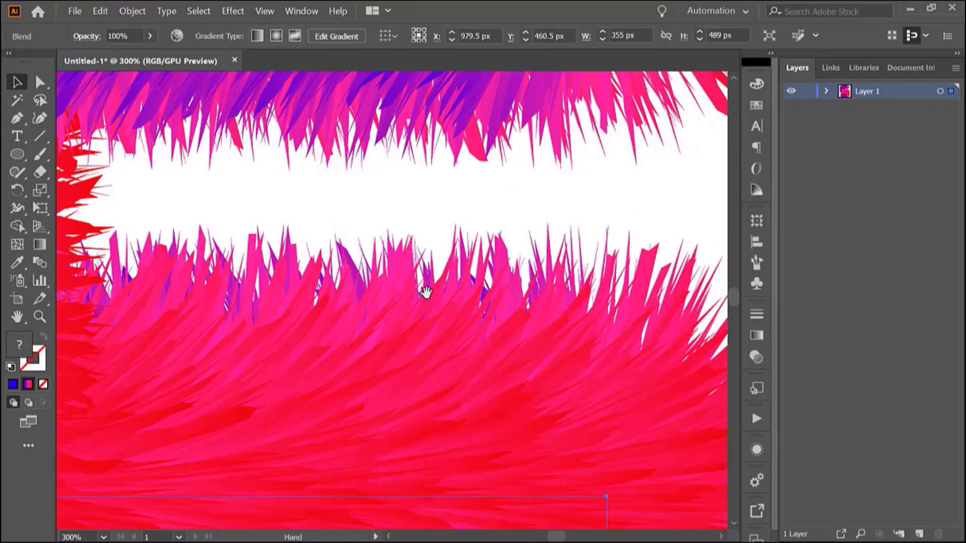
pyautogui.scroll(5, 477, 286)
pyautogui.hscroll(-6, 477, 286)
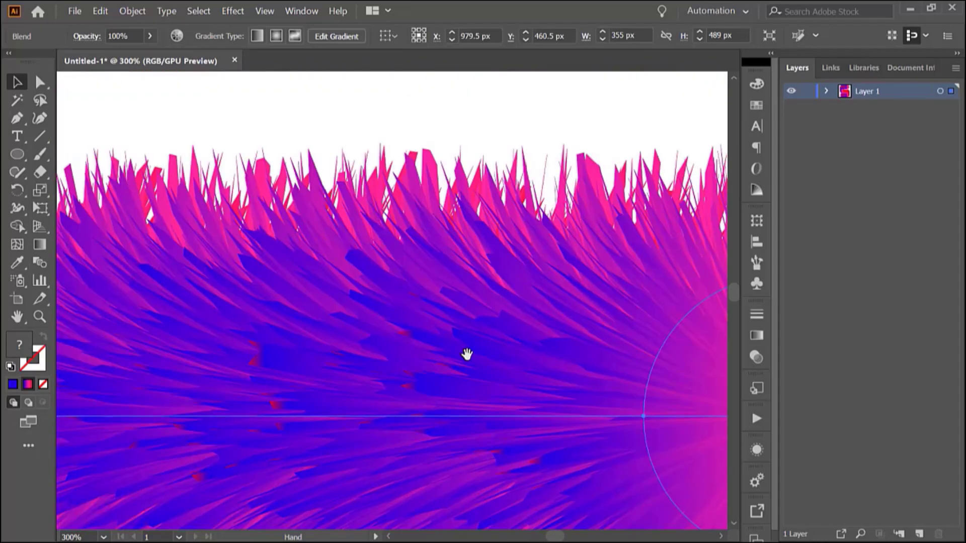
pyautogui.hscroll(-3, 457, 306)
pyautogui.scroll(-1, 457, 306)
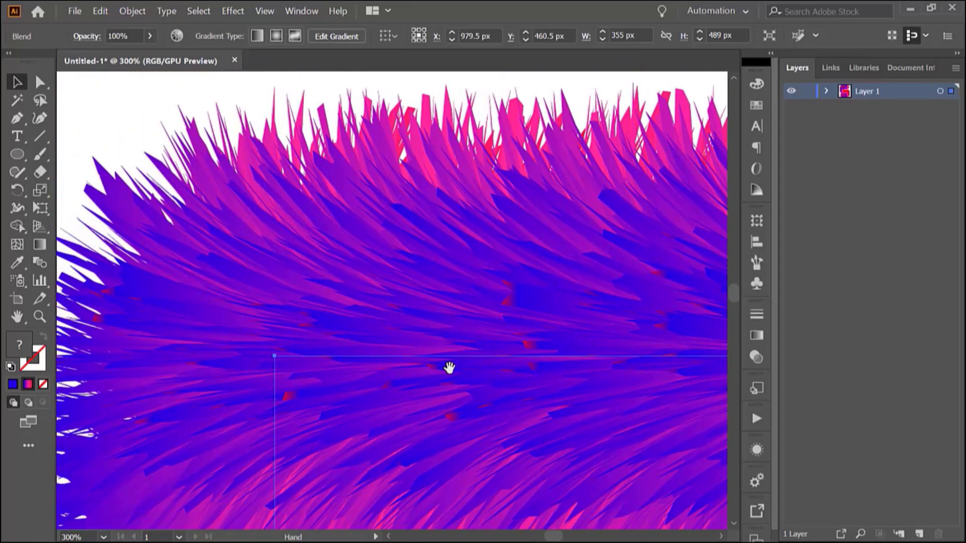
pyautogui.scroll(-2, 449, 367)
pyautogui.hscroll(-2, 448, 367)
pyautogui.scroll(-2, 496, 298)
pyautogui.scroll(-3, 488, 252)
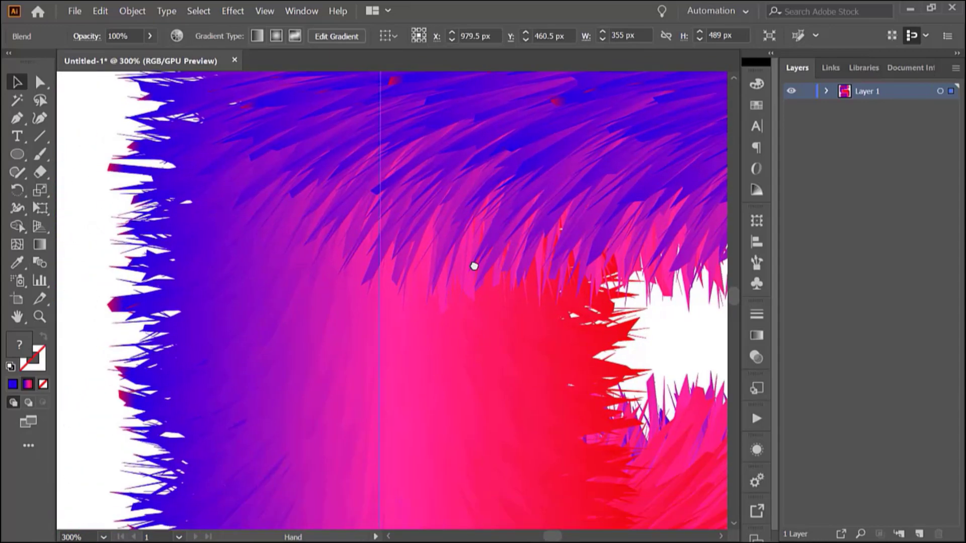
pyautogui.hscroll(2, 472, 263)
pyautogui.moveTo(496, 401); pyautogui.dragTo(428, 358)
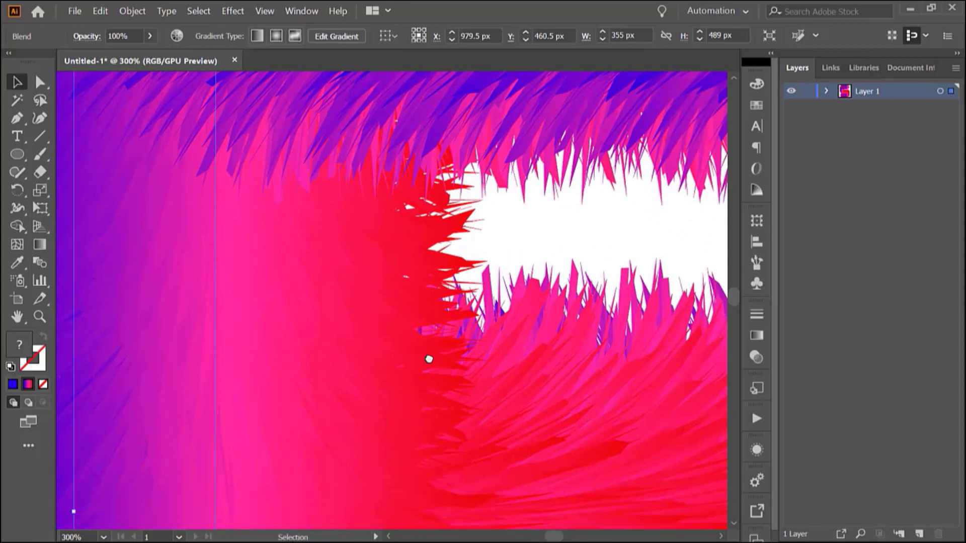
pyautogui.hotkey('ctrl', '0')
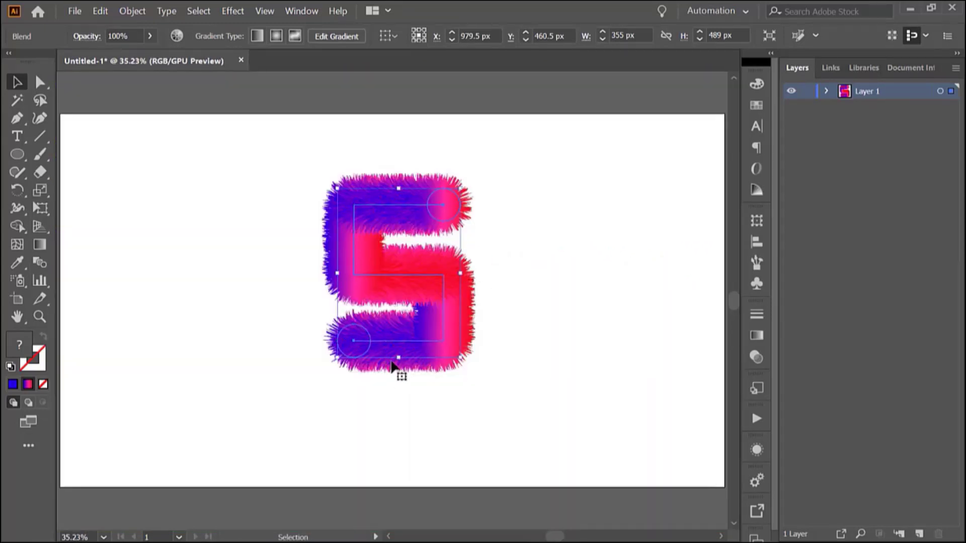
# Rescale the furry S proportionally, place it in the artboard's upper-left area, and deselect it.
pyautogui.moveTo(398, 358); pyautogui.dragTo(403, 438)
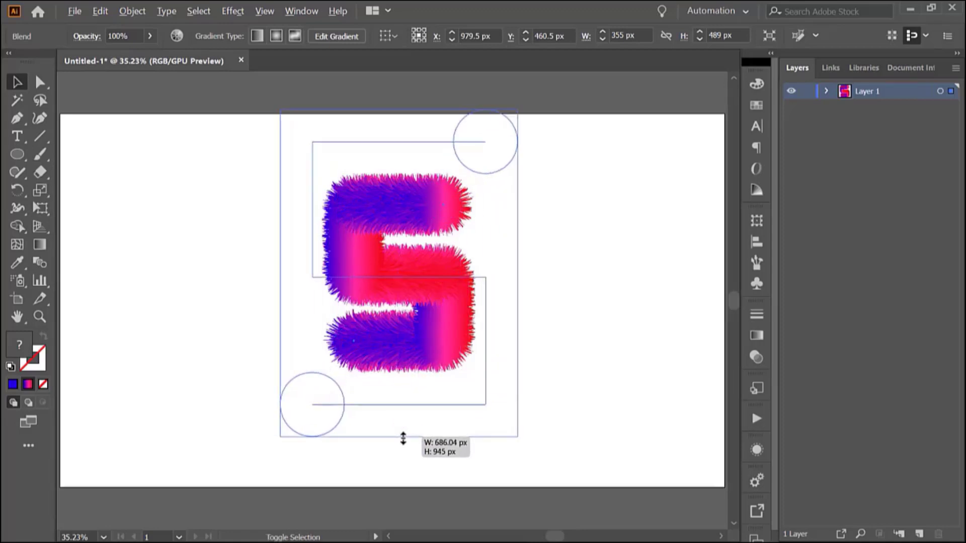
pyautogui.moveTo(430, 254); pyautogui.dragTo(402, 465)
pyautogui.moveTo(429, 235); pyautogui.dragTo(243, 246)
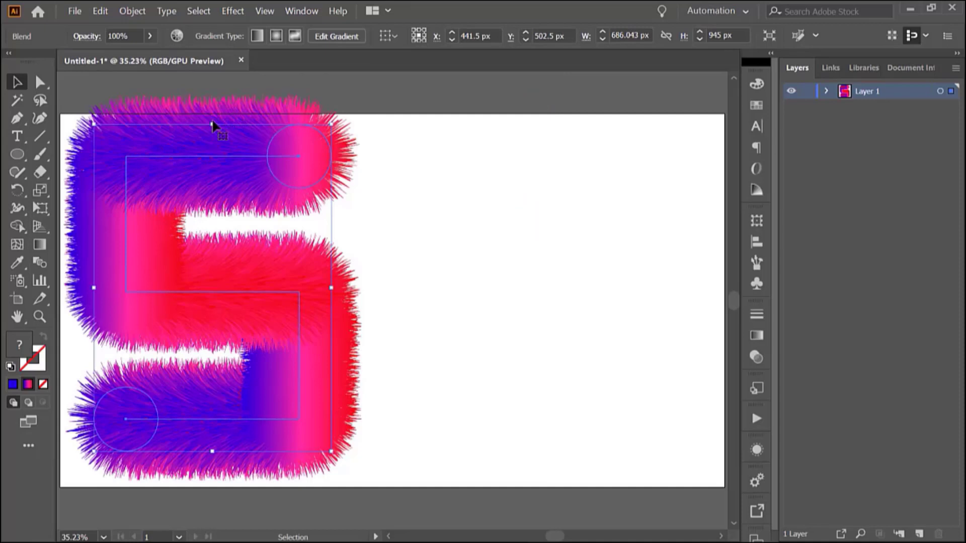
pyautogui.moveTo(213, 123); pyautogui.dragTo(149, 183)
pyautogui.click(280, 159)
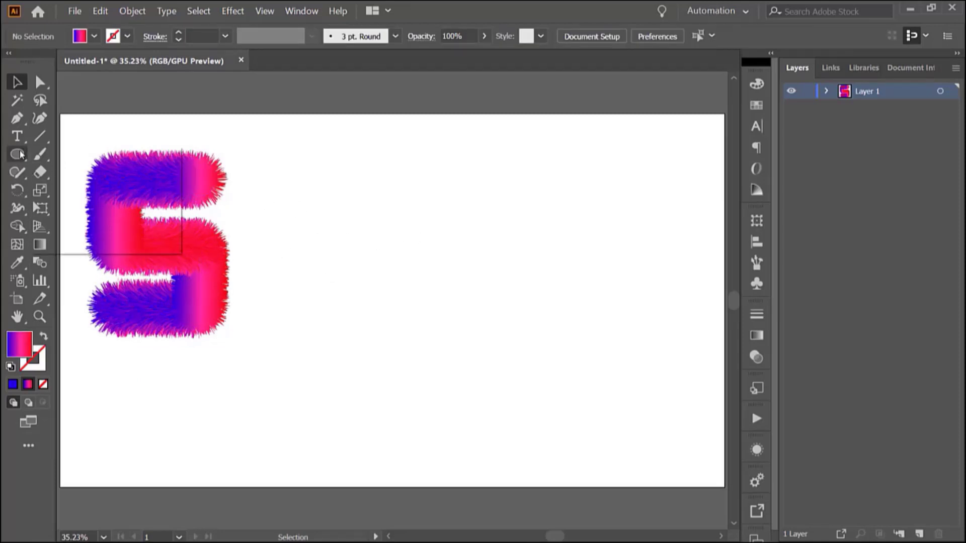
# Draw a square in the middle of the artboard with no fill and a 0.5 pt black stroke.
pyautogui.click(17, 155)
pyautogui.click(84, 157)
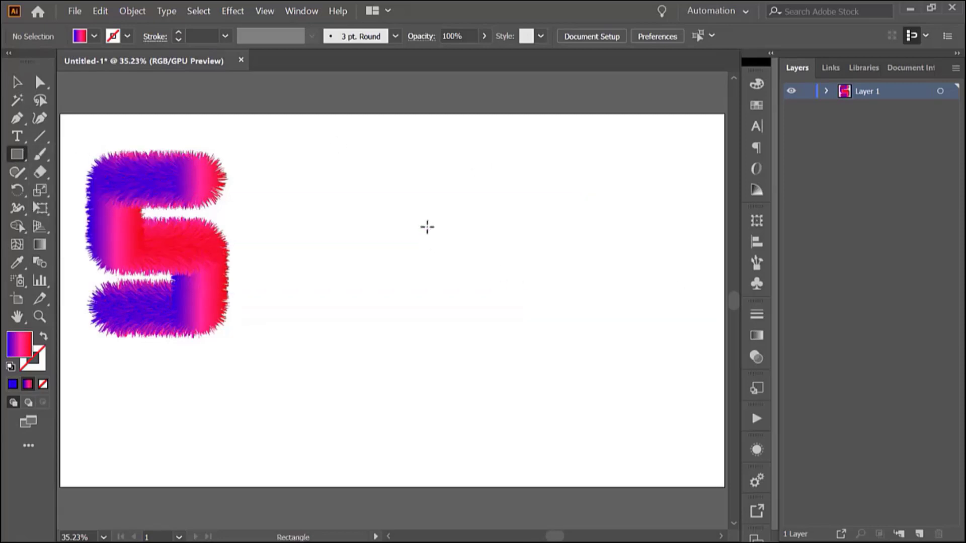
pyautogui.moveTo(436, 228)
pyautogui.mouseDown()
pyautogui.moveTo(563, 331)
pyautogui.moveTo(509, 315)
pyautogui.moveTo(534, 335)
pyautogui.moveTo(494, 284)
pyautogui.moveTo(543, 317)
pyautogui.moveTo(516, 307)
pyautogui.mouseUp()
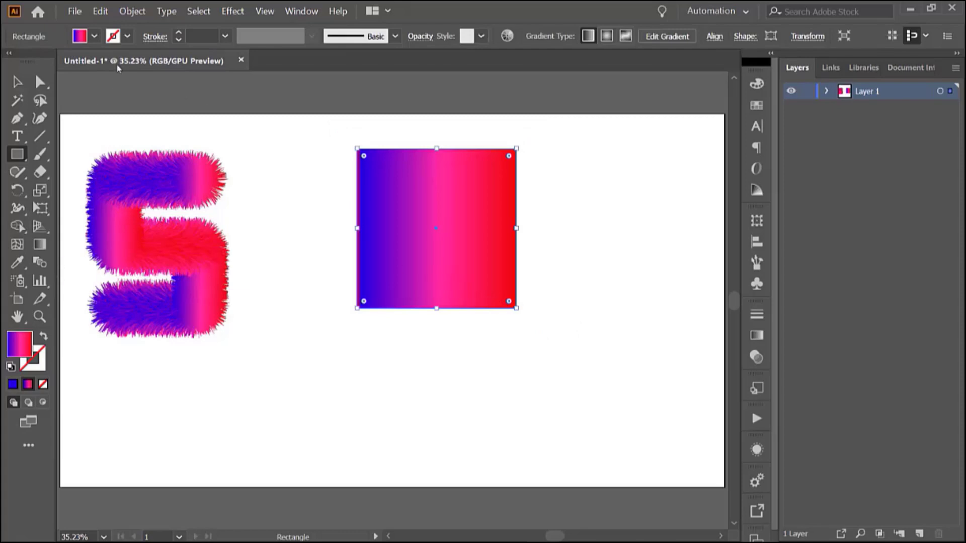
pyautogui.click(94, 36)
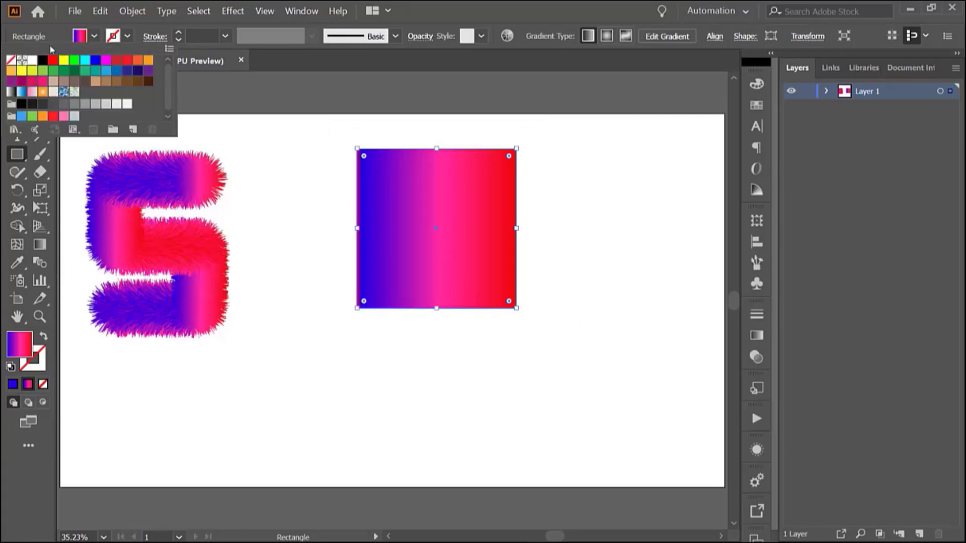
pyautogui.click(10, 61)
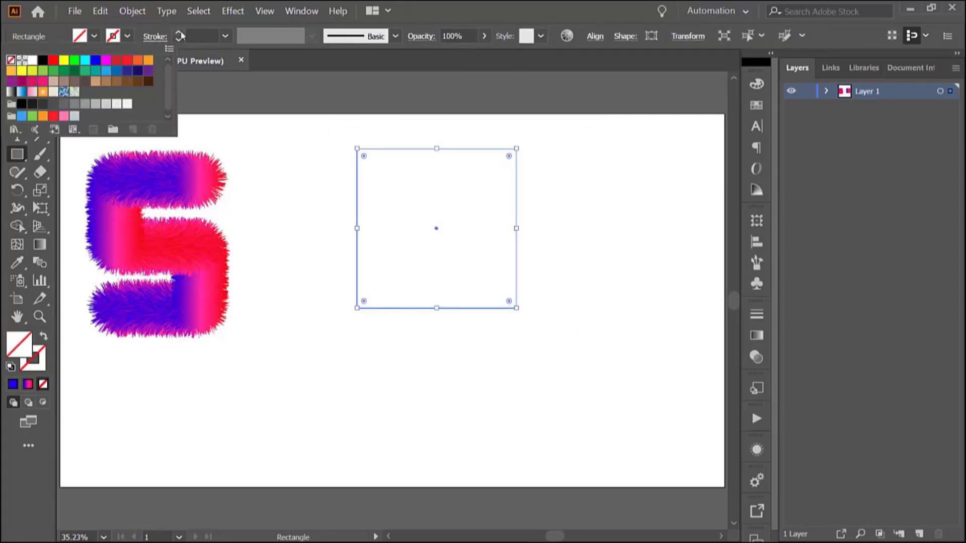
pyautogui.click(179, 32)
pyautogui.click(179, 32)
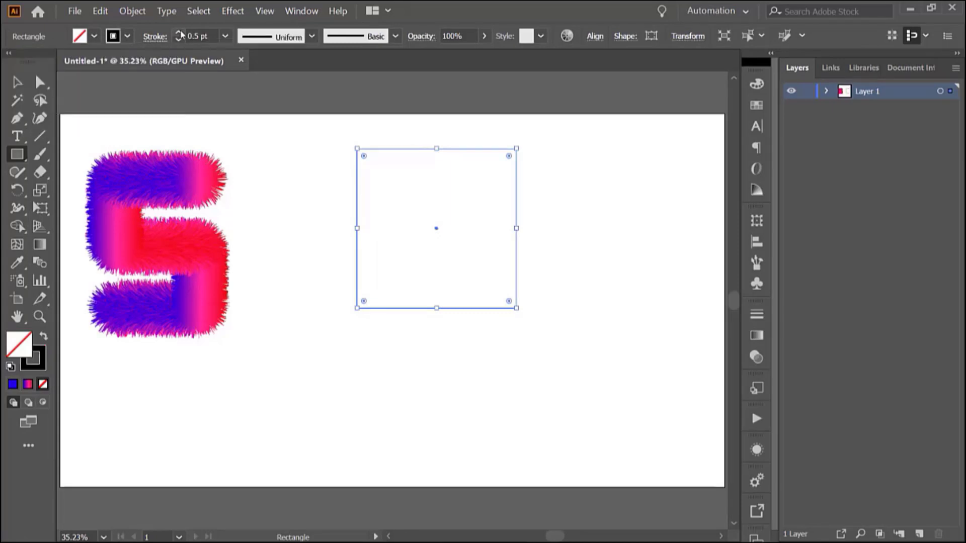
# Rotate the square 45° into a diamond and move it lower on the artboard.
pyautogui.click(17, 82)
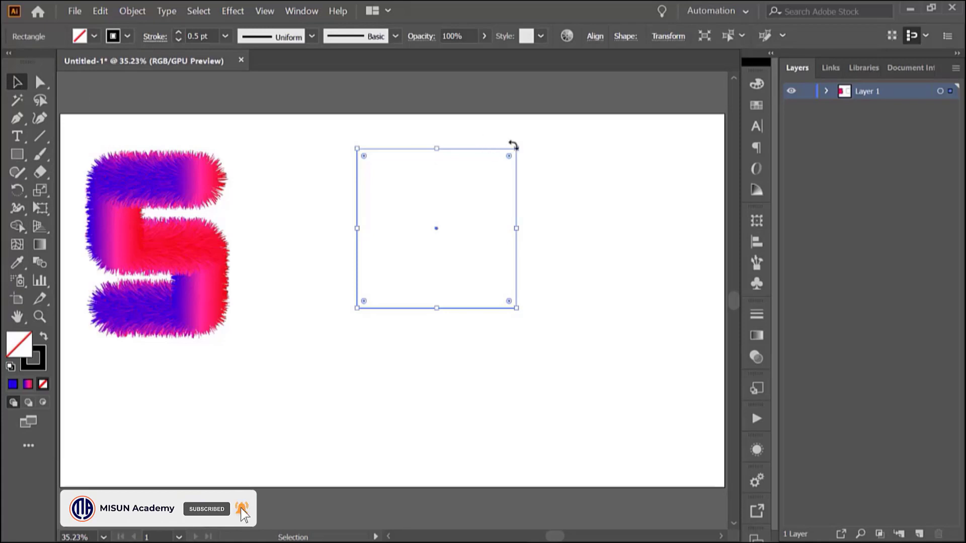
pyautogui.moveTo(518, 144); pyautogui.dragTo(528, 211)
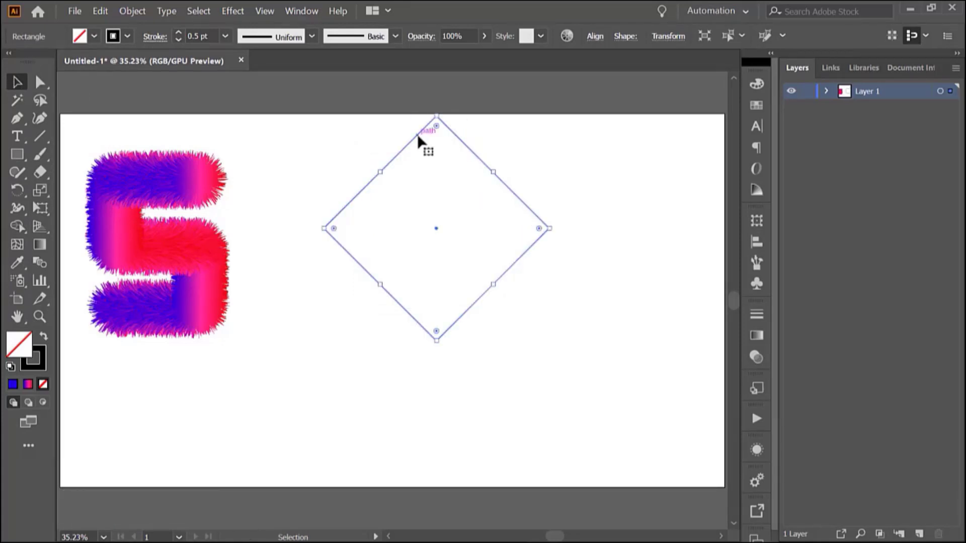
pyautogui.moveTo(417, 133); pyautogui.dragTo(427, 232)
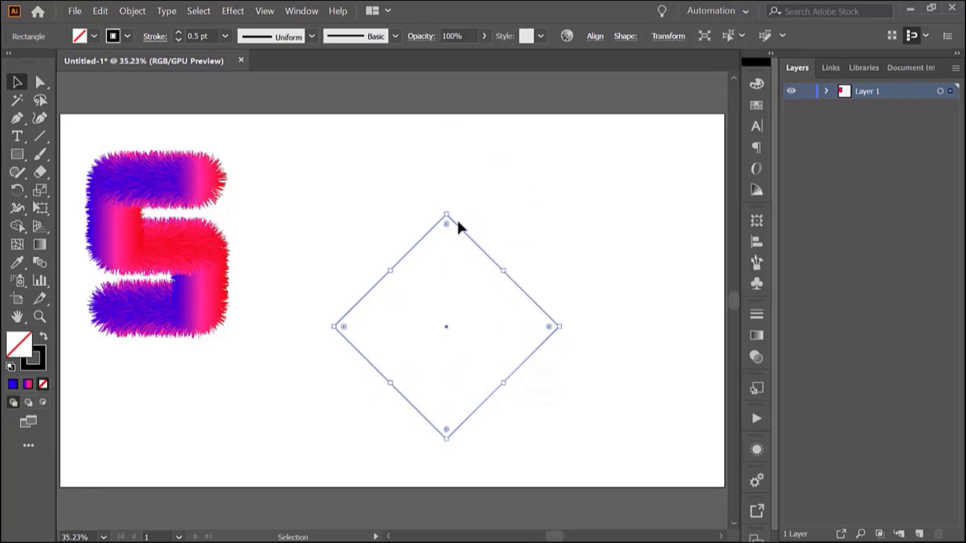
# Bend the diamond's two upper edges outward to form a heart and move it to the artboard's lower edge beside the furry S.
pyautogui.click(16, 119)
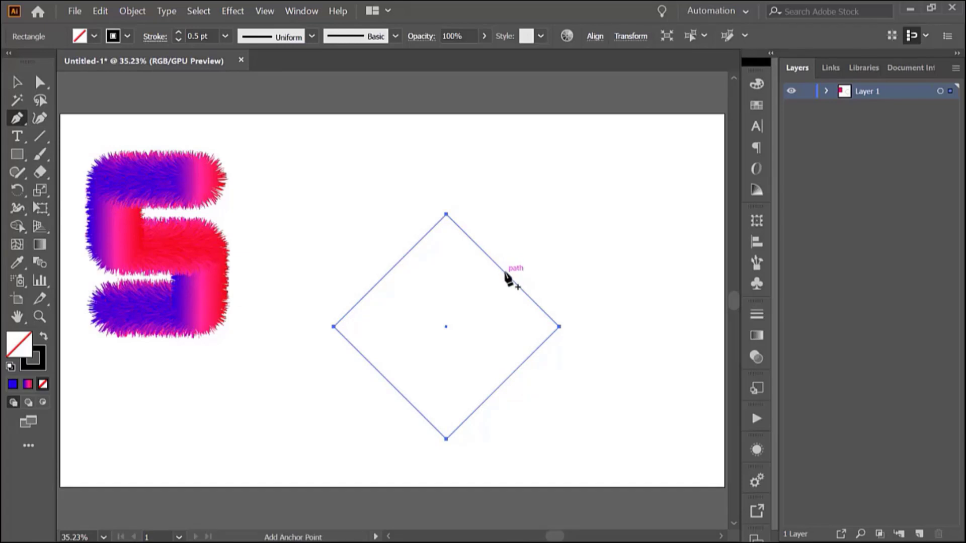
pyautogui.hotkey('alt', 'shift')
pyautogui.moveTo(507, 279); pyautogui.dragTo(545, 210)
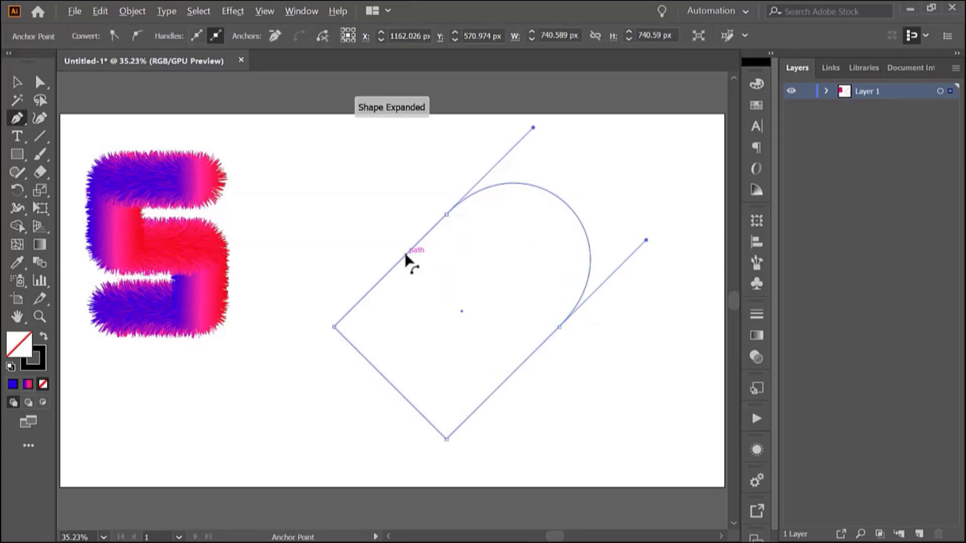
pyautogui.moveTo(405, 256); pyautogui.dragTo(339, 184)
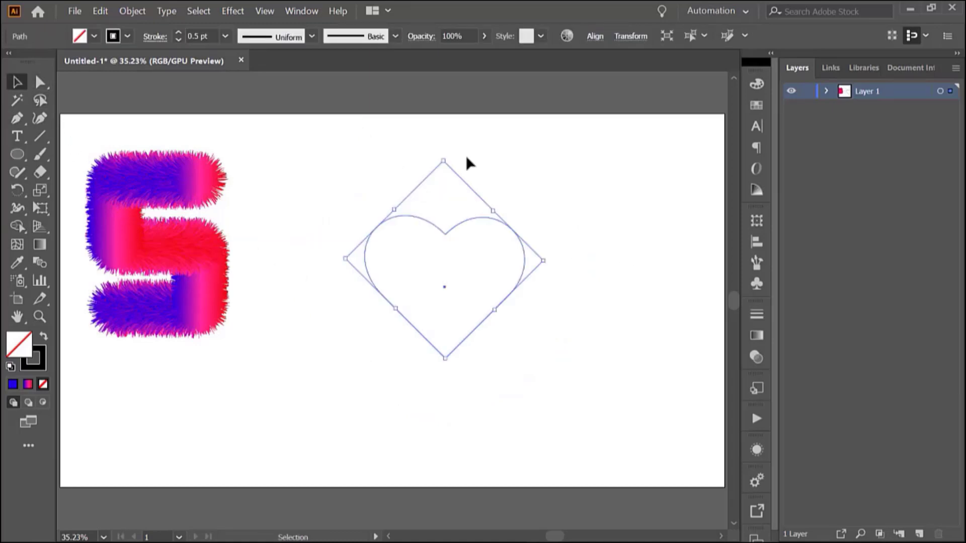
pyautogui.moveTo(443, 231); pyautogui.dragTo(294, 361)
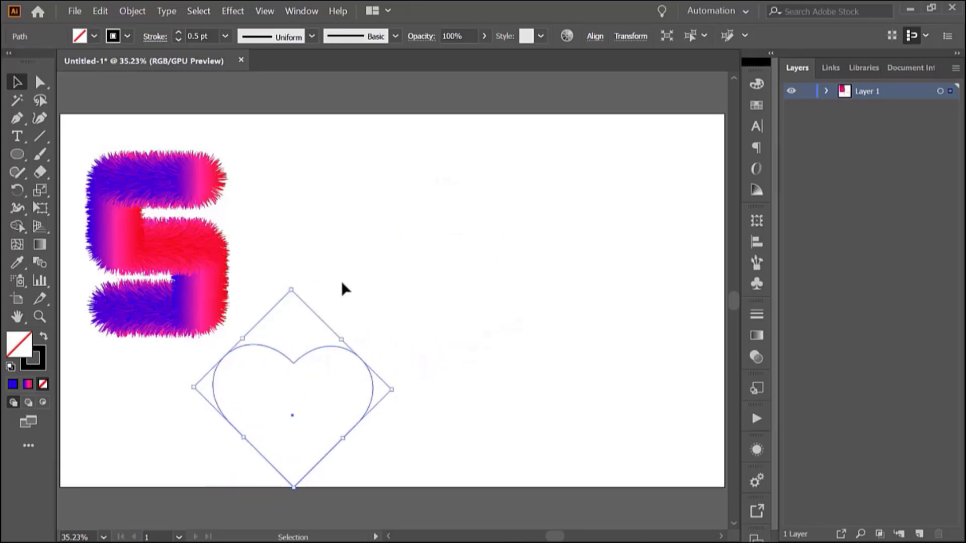
# Draw a circle about 98 px wide in the artboard's upper-right area with no stroke and the blue-pink-red gradient fill.
pyautogui.click(11, 159)
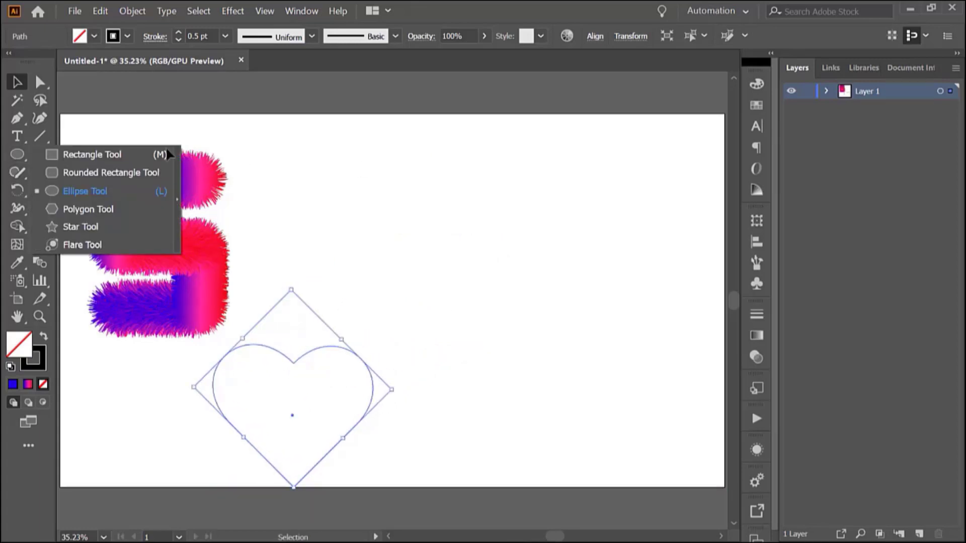
pyautogui.click(68, 193)
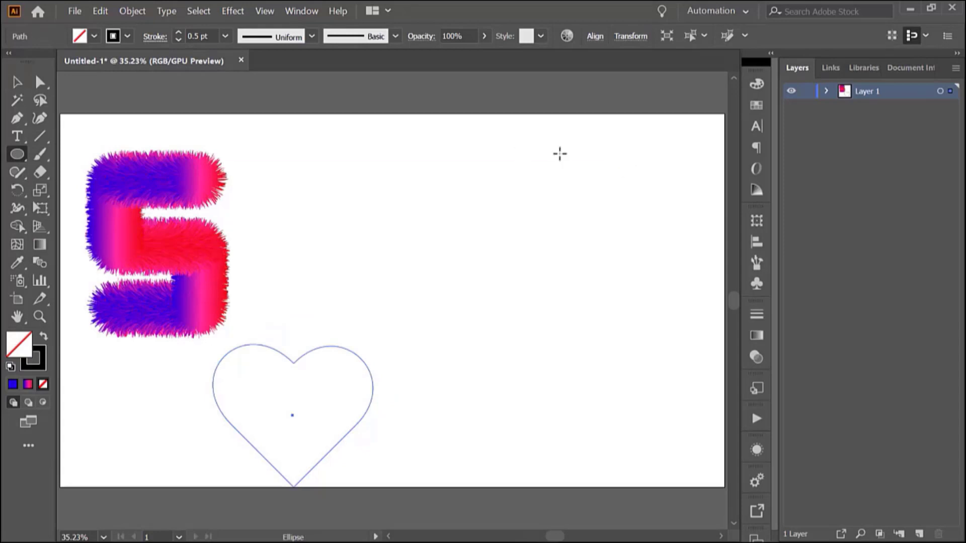
pyautogui.moveTo(559, 157); pyautogui.dragTo(563, 174)
pyautogui.click(113, 38)
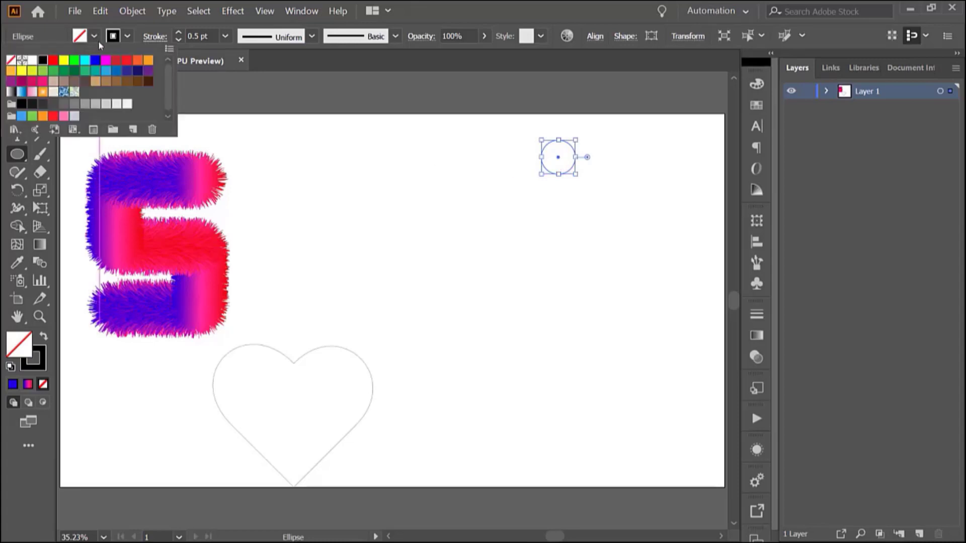
pyautogui.click(11, 61)
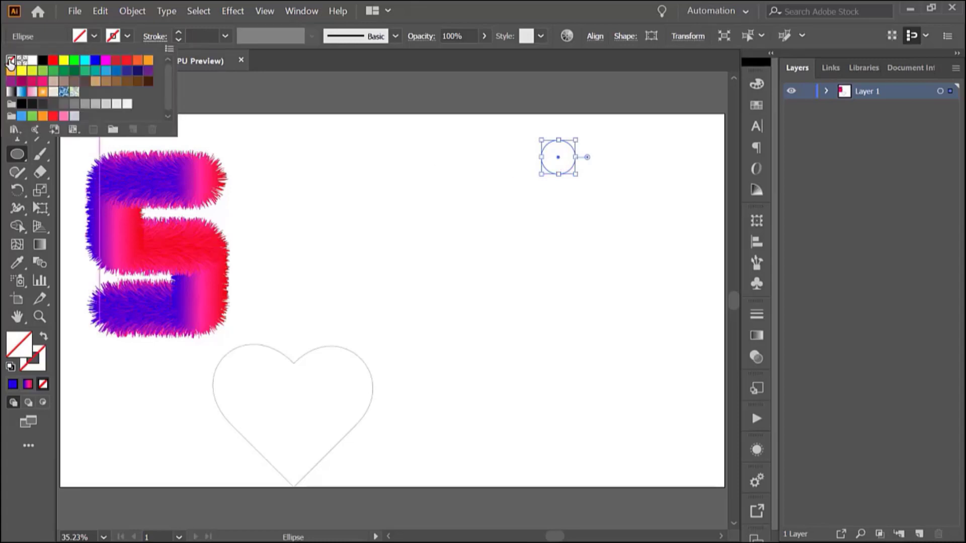
pyautogui.click(29, 386)
pyautogui.click(28, 386)
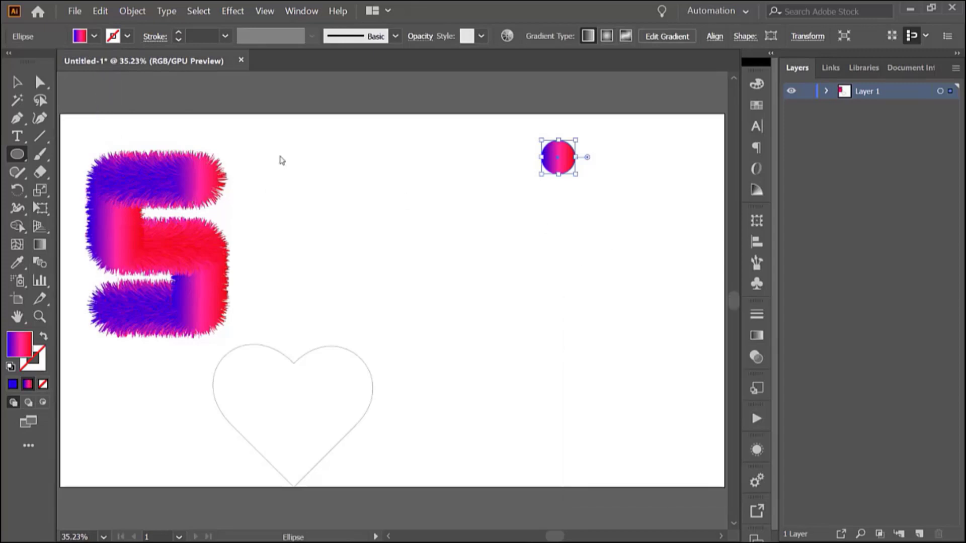
# Duplicate the gradient circle straight down to just above the artboard's lower third, keeping both circles vertically aligned.
pyautogui.click(713, 308)
pyautogui.click(15, 83)
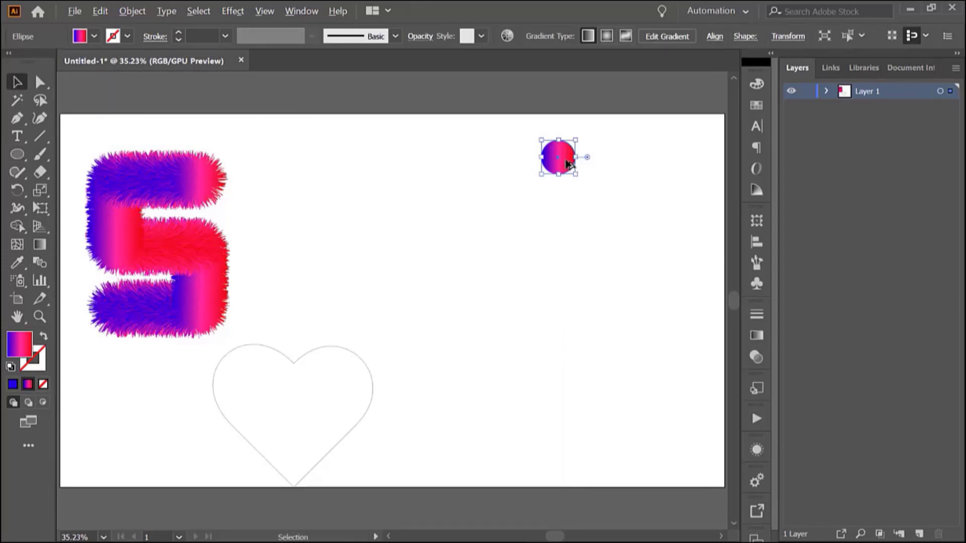
pyautogui.moveTo(563, 168); pyautogui.dragTo(562, 355)
pyautogui.moveTo(559, 351); pyautogui.dragTo(558, 349)
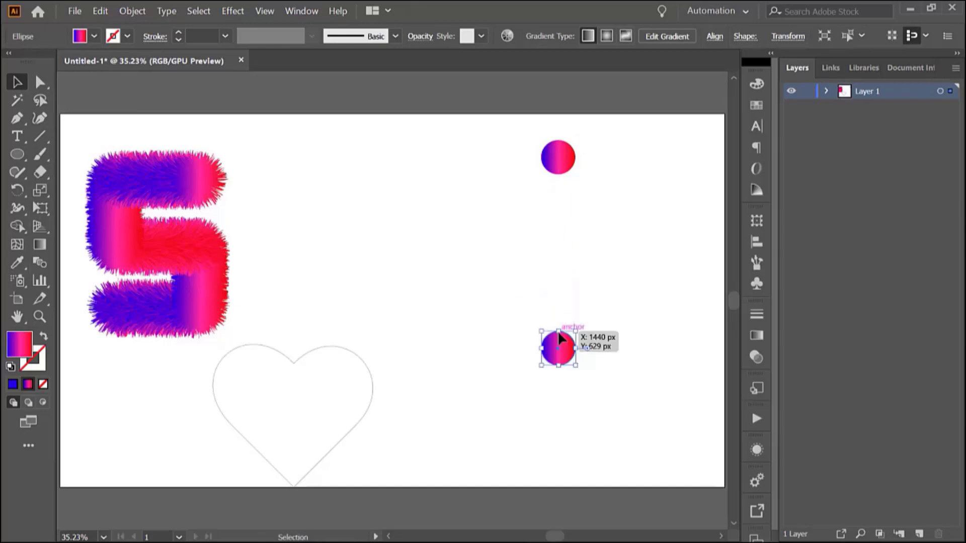
# Blend the upper and lower gradient circles into a continuous vertical bar and deselect it.
pyautogui.moveTo(503, 126); pyautogui.dragTo(601, 417)
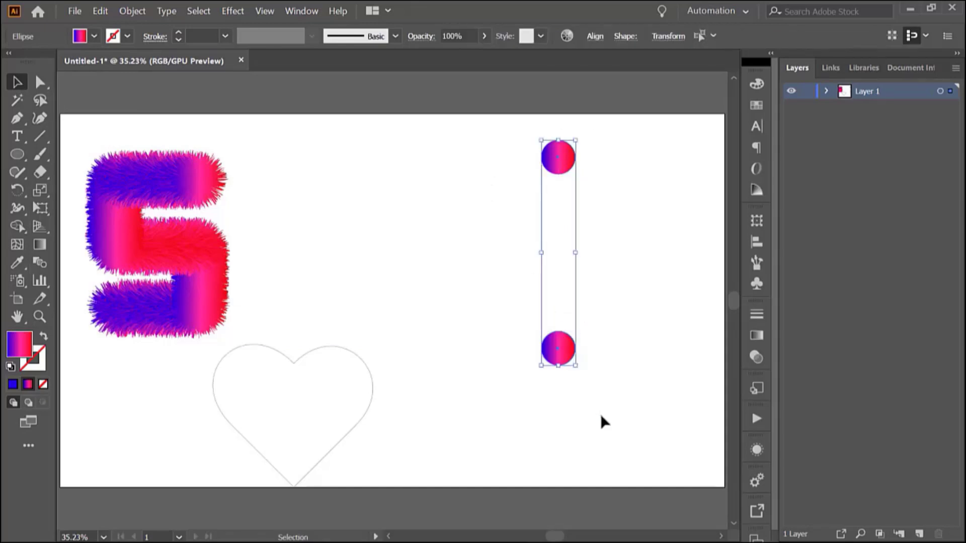
pyautogui.click(40, 262)
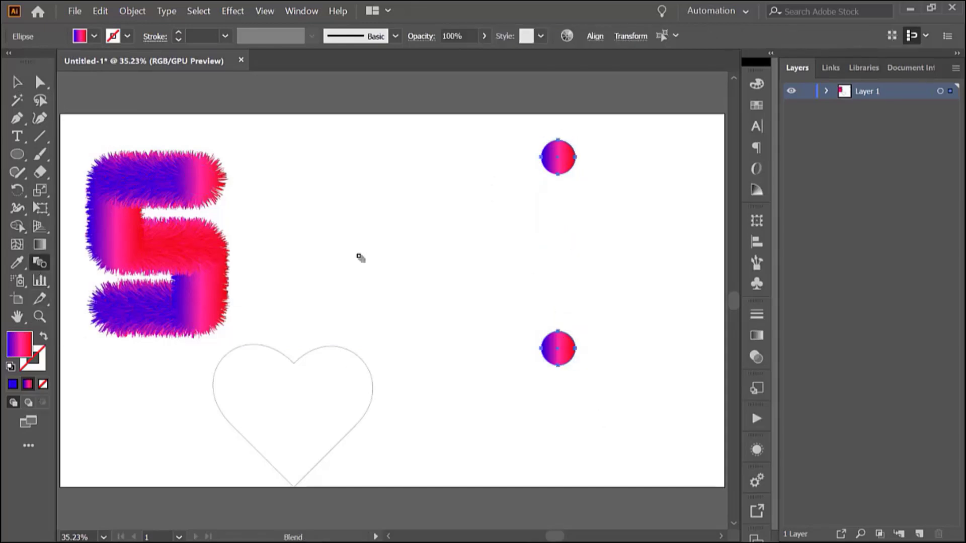
pyautogui.click(558, 156)
pyautogui.click(558, 347)
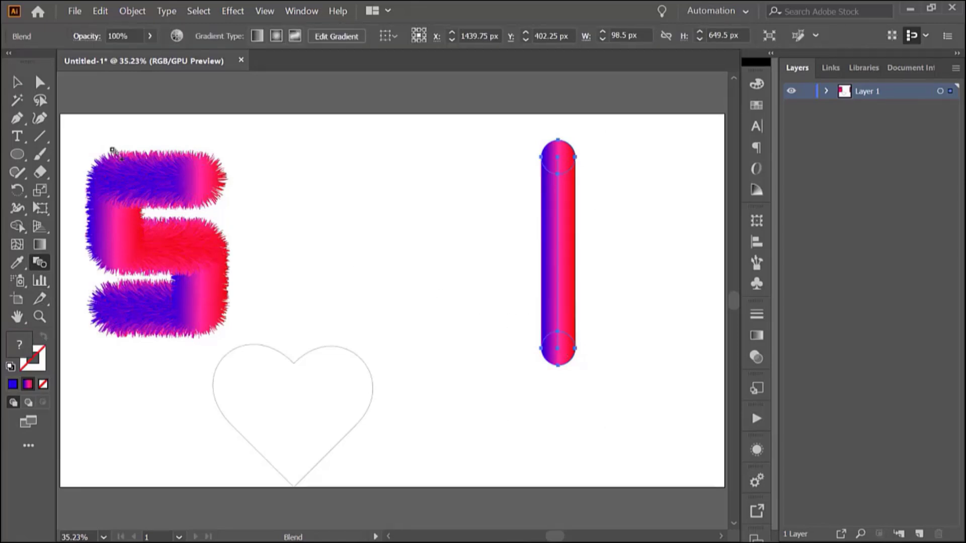
pyautogui.click(16, 82)
pyautogui.click(529, 207)
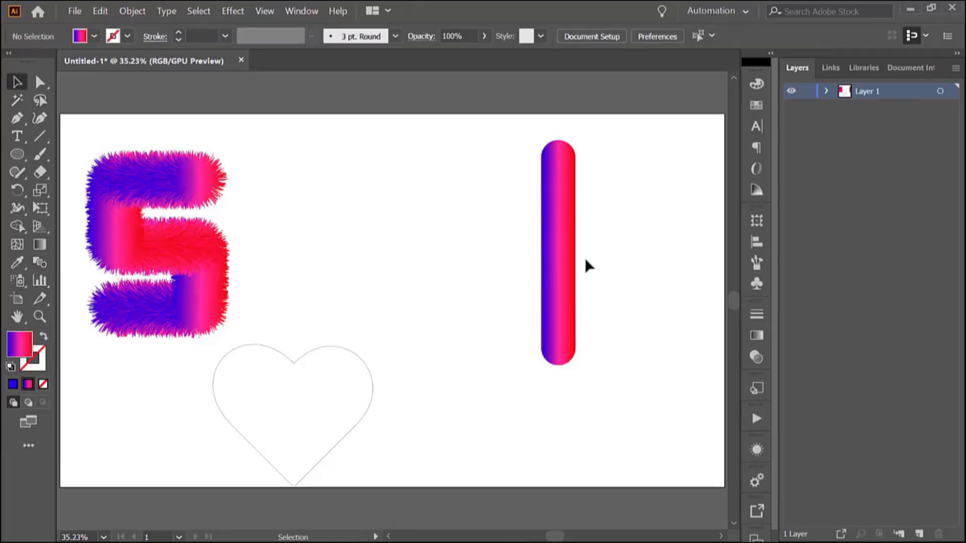
# Replace the gradient bar's blend spine with the heart outline and move the heart blend up to the right half of the artboard.
pyautogui.moveTo(287, 252); pyautogui.dragTo(591, 428)
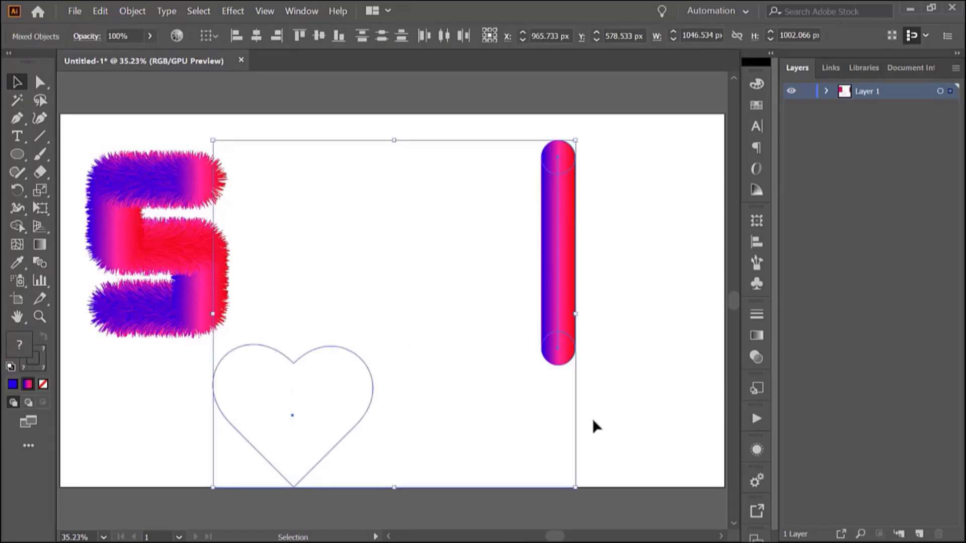
pyautogui.click(127, 13)
pyautogui.moveTo(150, 312)
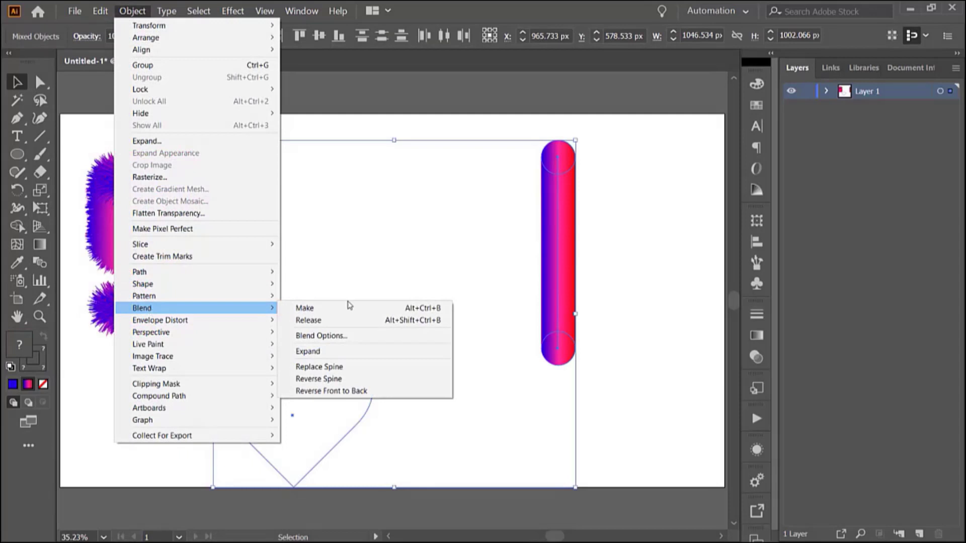
pyautogui.click(347, 367)
pyautogui.moveTo(332, 352); pyautogui.dragTo(524, 185)
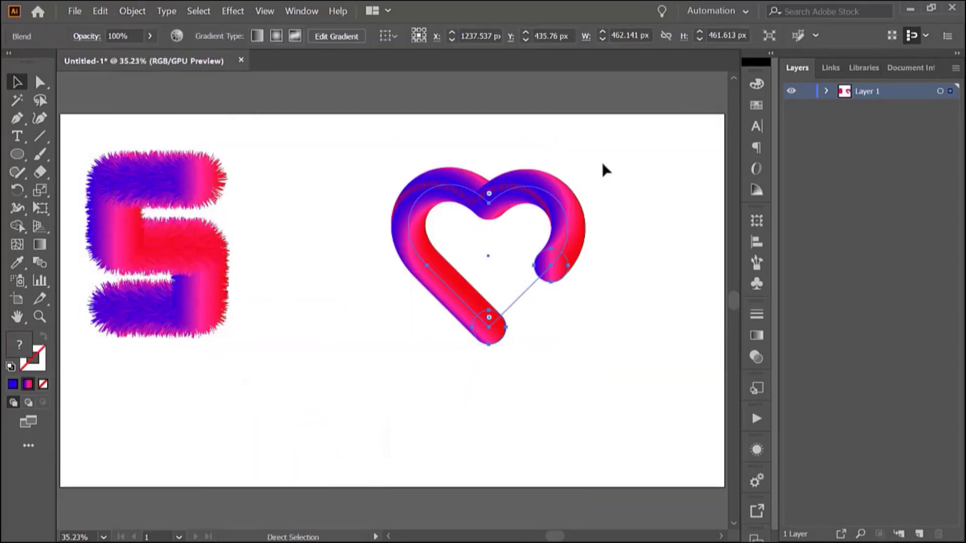
# Add an anchor point partway along the uncovered lower-right edge of the heart's spine to extend the blend around the bottom tip.
pyautogui.hotkey('ctrl', '=')
pyautogui.hotkey('ctrl', '=')
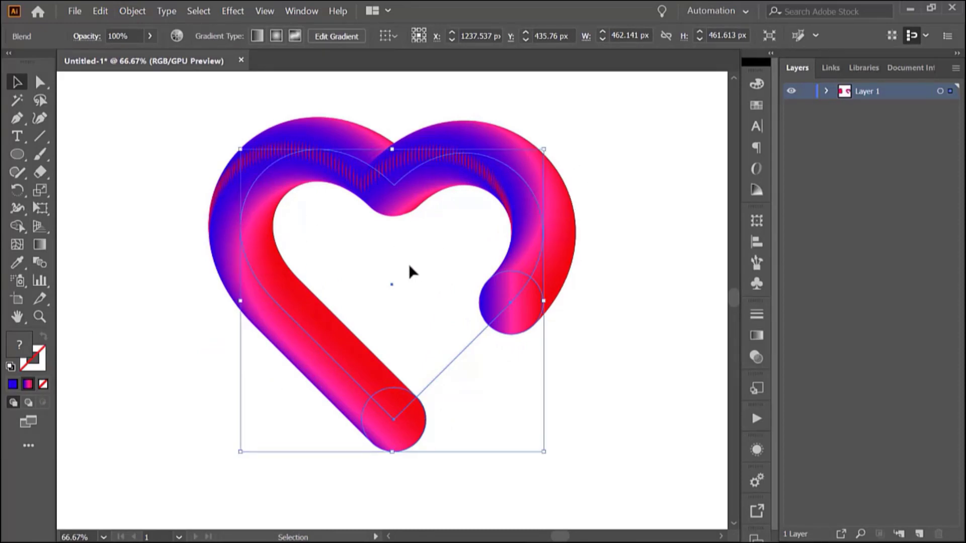
pyautogui.click(11, 122)
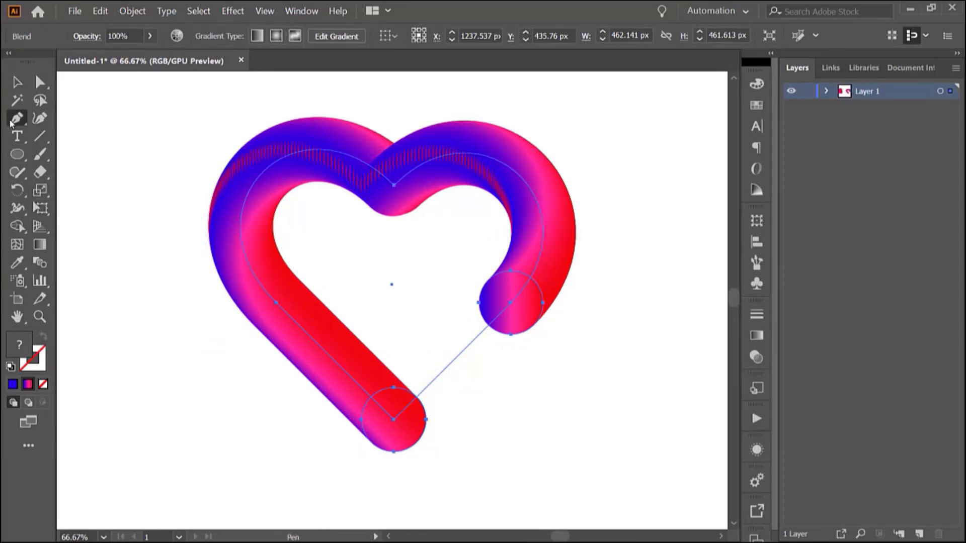
pyautogui.click(458, 354)
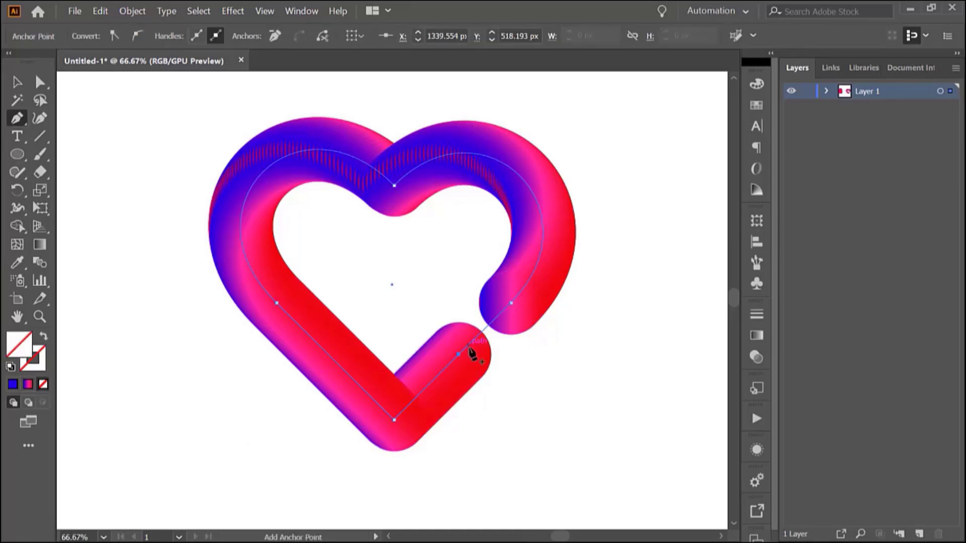
pyautogui.hotkey('ctrl', 'z')
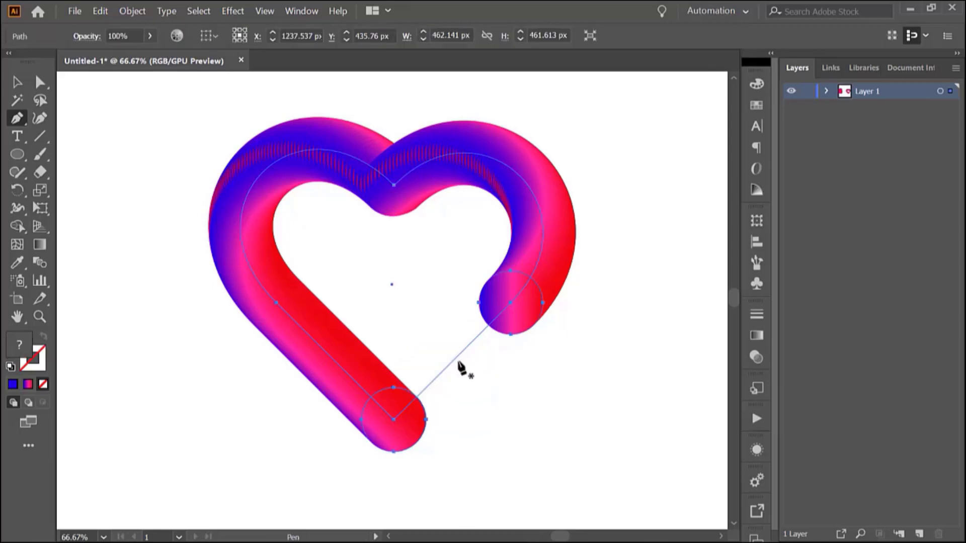
pyautogui.click(443, 370)
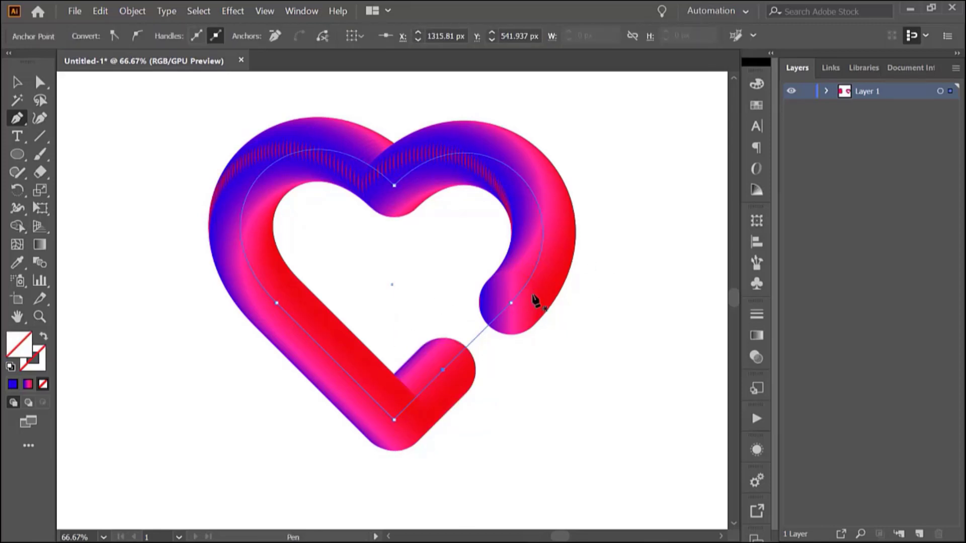
pyautogui.hotkey('ctrl', '0')
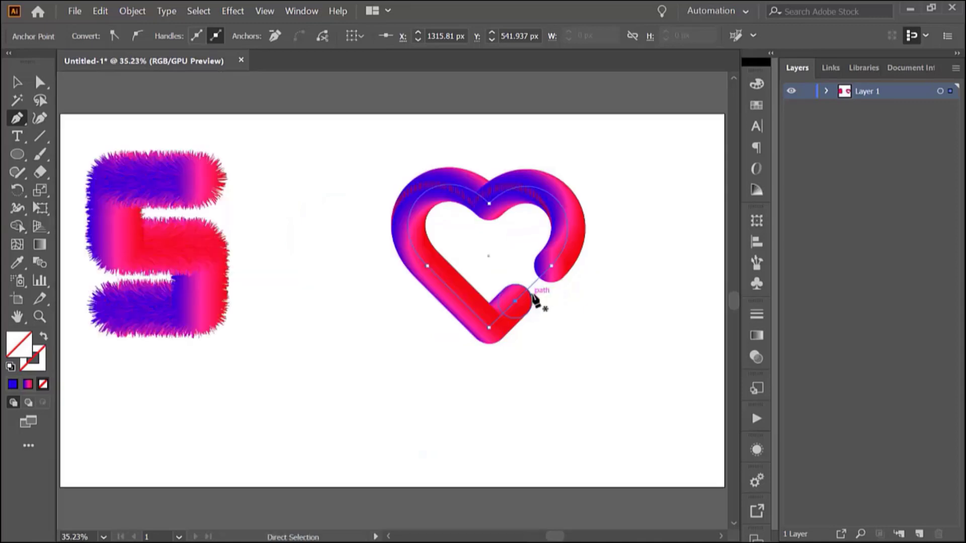
# Apply Roughen to the heart blend with preview on, size 34% relative, detail 48/in and corner points, and deselect it.
pyautogui.click(17, 82)
pyautogui.click(418, 174)
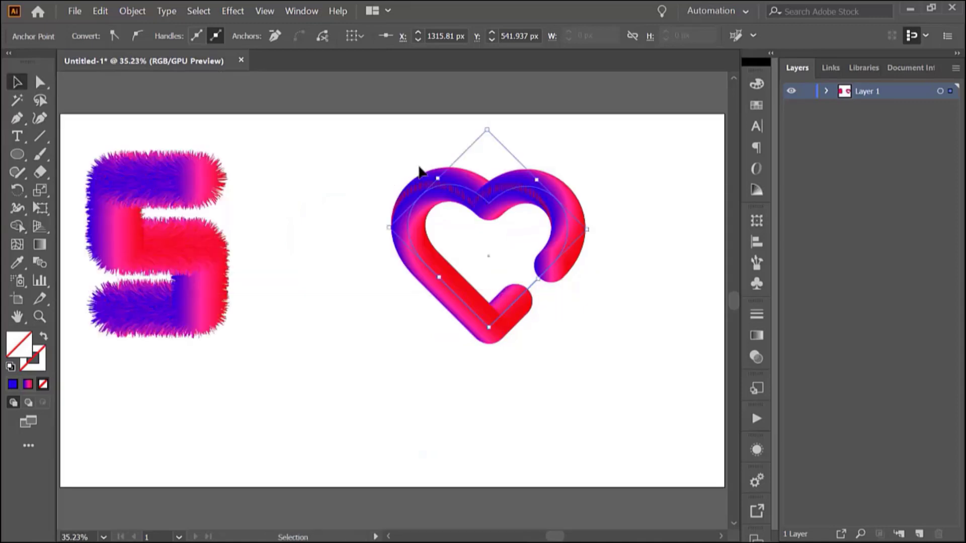
pyautogui.click(541, 282)
pyautogui.click(232, 10)
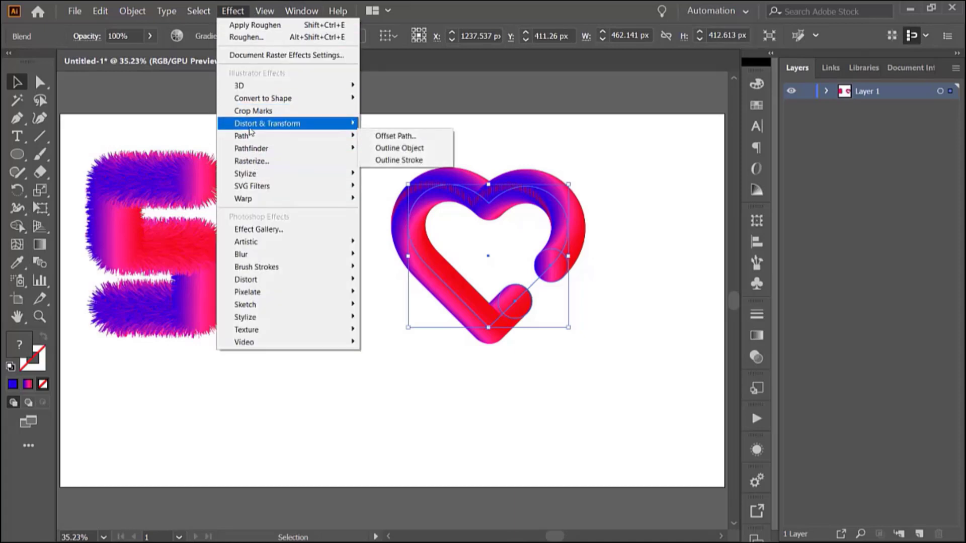
pyautogui.moveTo(249, 130)
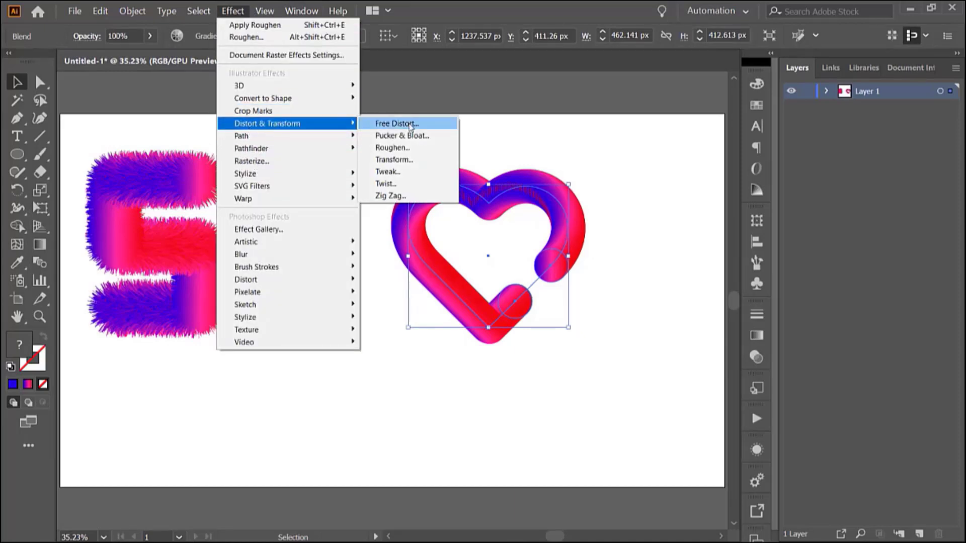
pyautogui.click(393, 148)
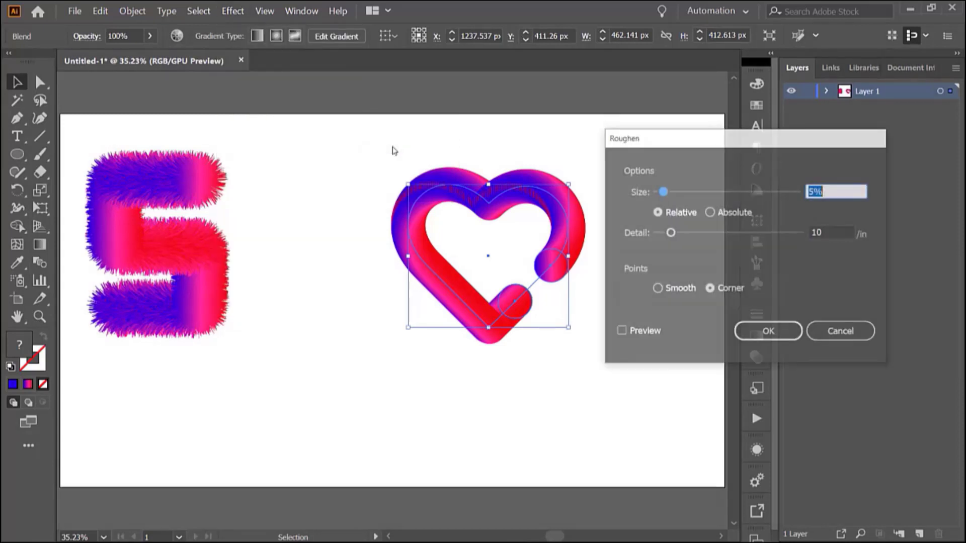
pyautogui.click(621, 331)
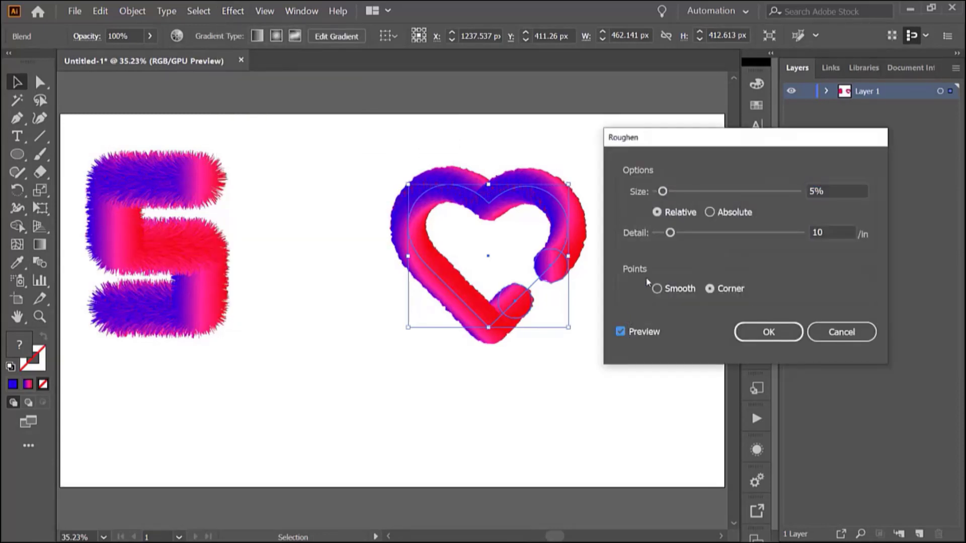
pyautogui.moveTo(662, 191); pyautogui.dragTo(704, 194)
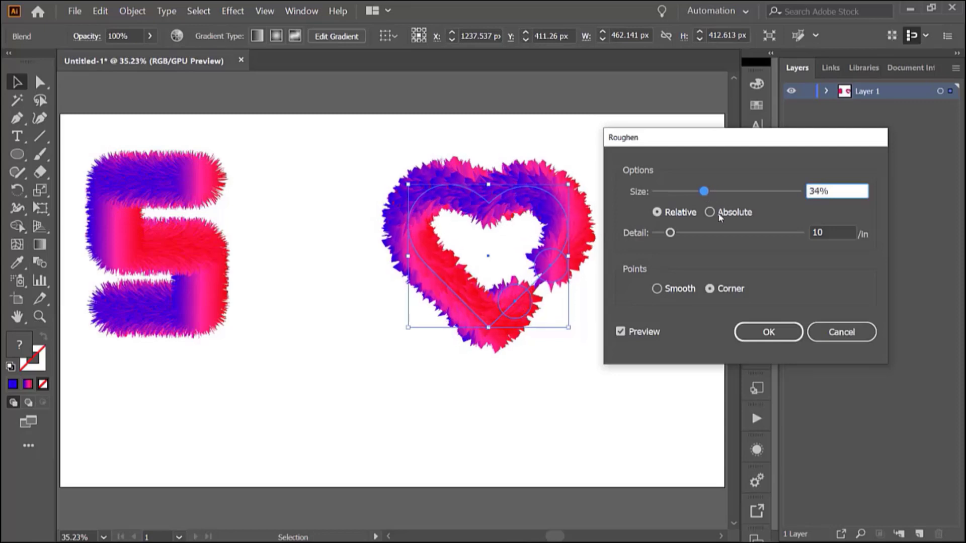
pyautogui.moveTo(670, 233); pyautogui.dragTo(724, 235)
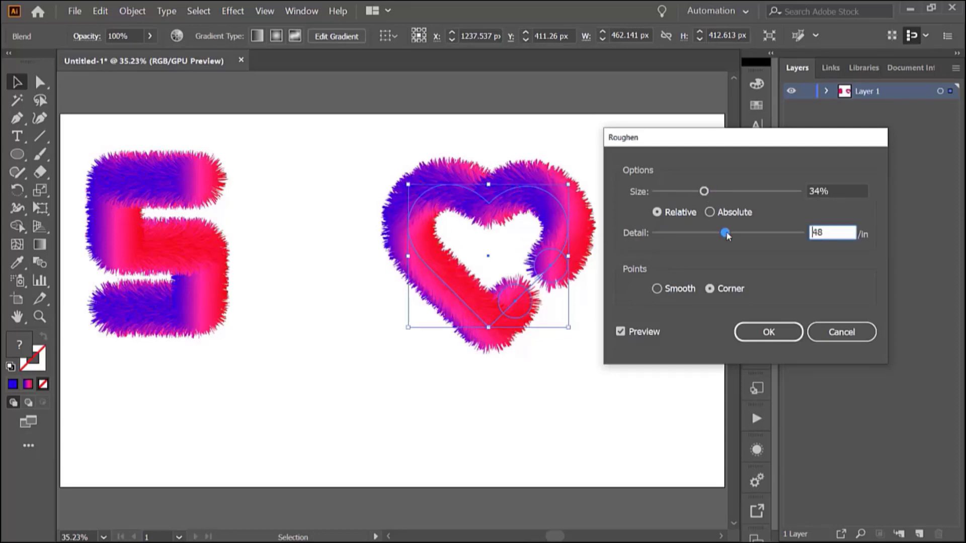
pyautogui.click(797, 329)
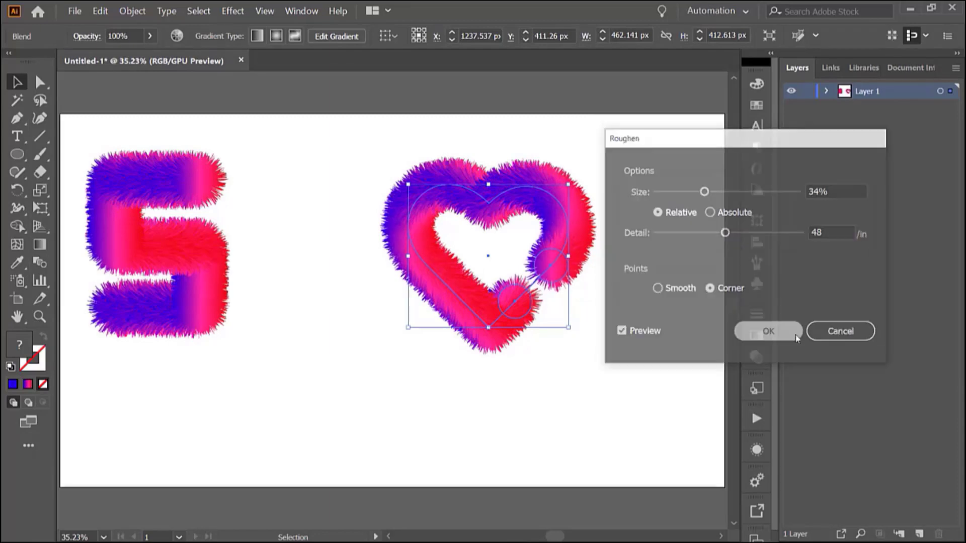
pyautogui.click(638, 136)
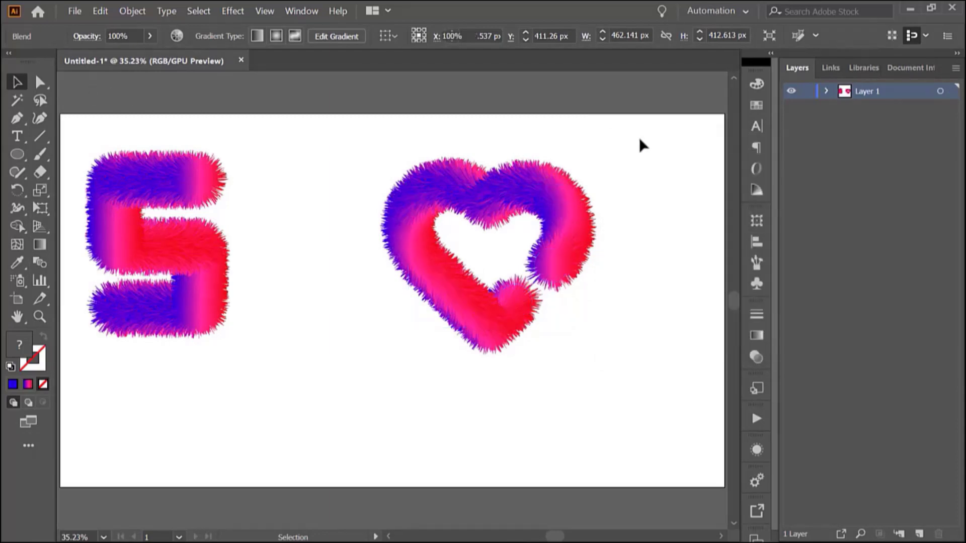
# Examine the fur detail around the heart's upper notch and inner edge up close, and return to the whole artboard.
pyautogui.hotkey('ctrl', '=')
pyautogui.hotkey('ctrl', '=')
pyautogui.moveTo(638, 141); pyautogui.dragTo(442, 215)
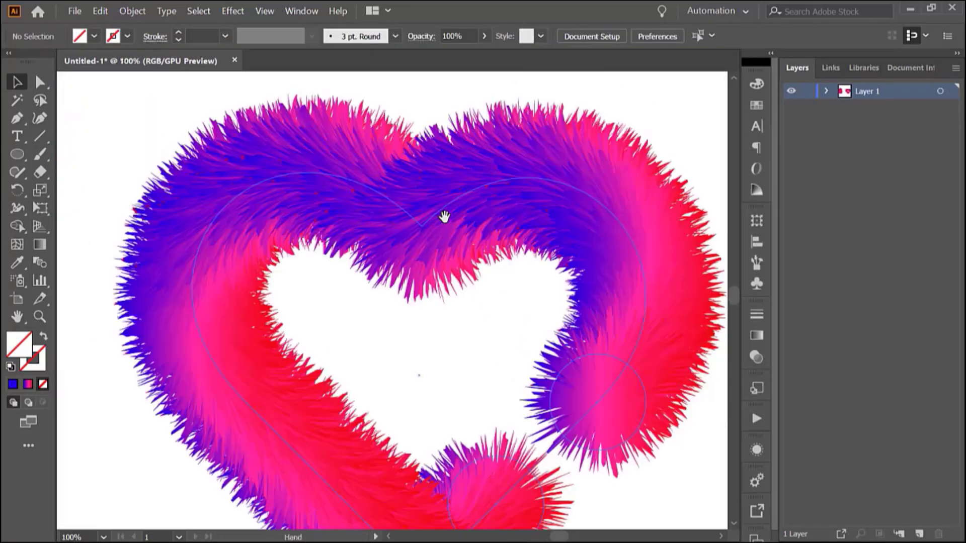
pyautogui.moveTo(481, 244); pyautogui.dragTo(444, 255)
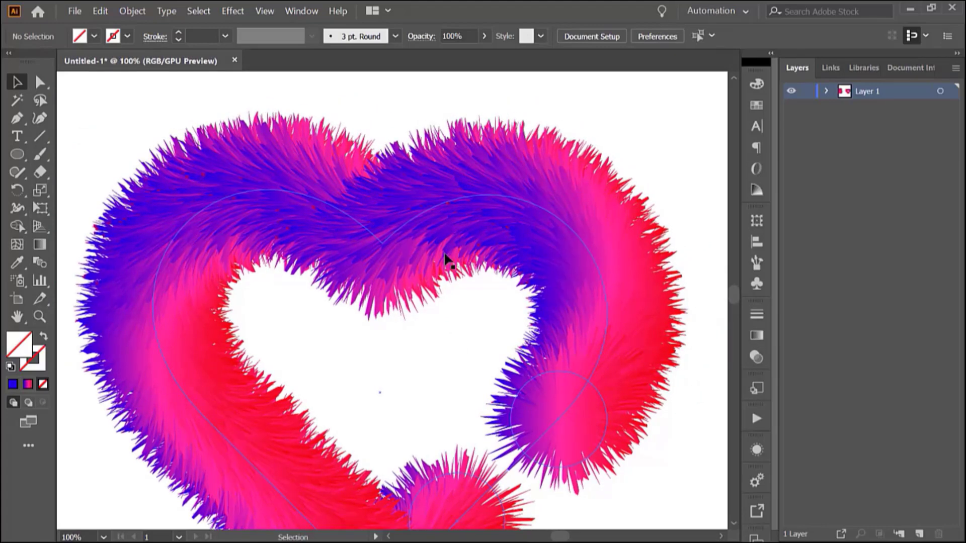
pyautogui.hotkey('ctrl', '=')
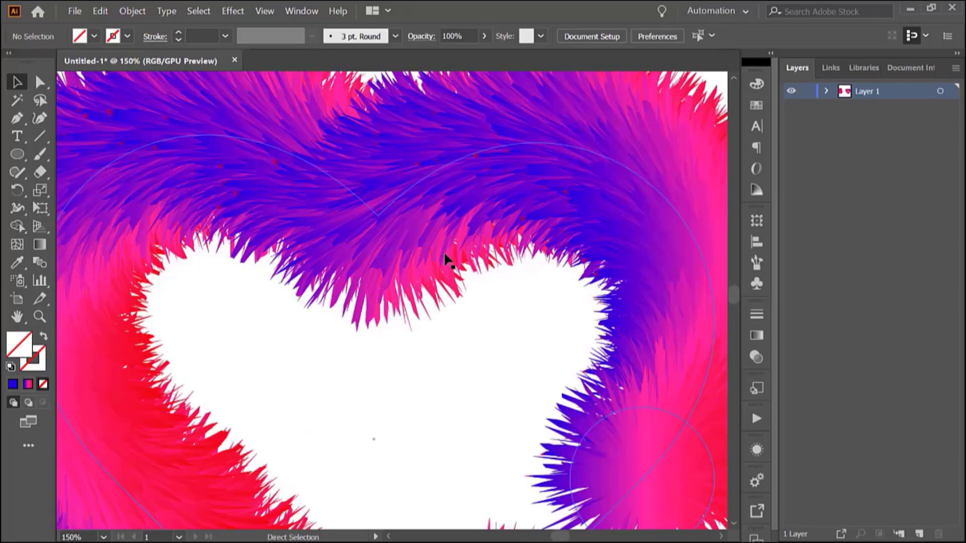
pyautogui.hotkey('ctrl', '0')
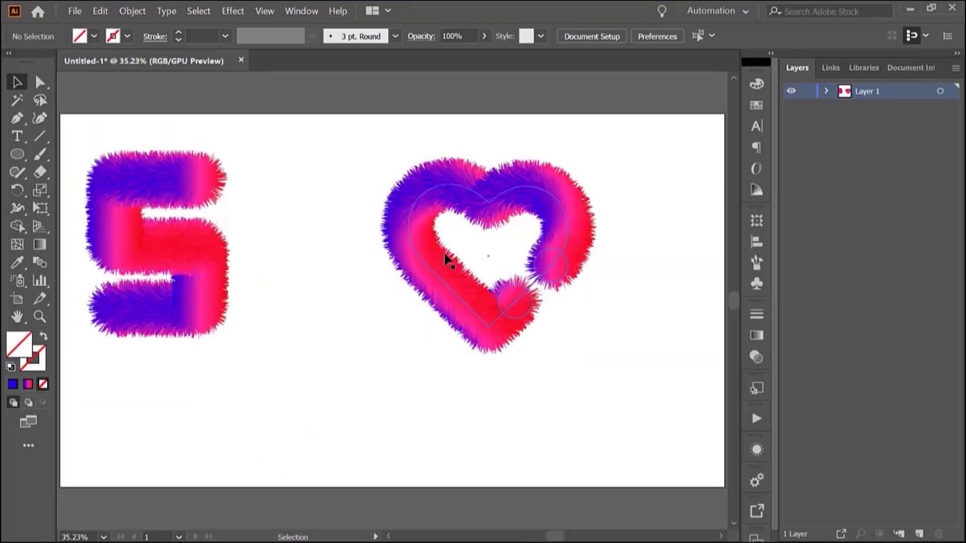